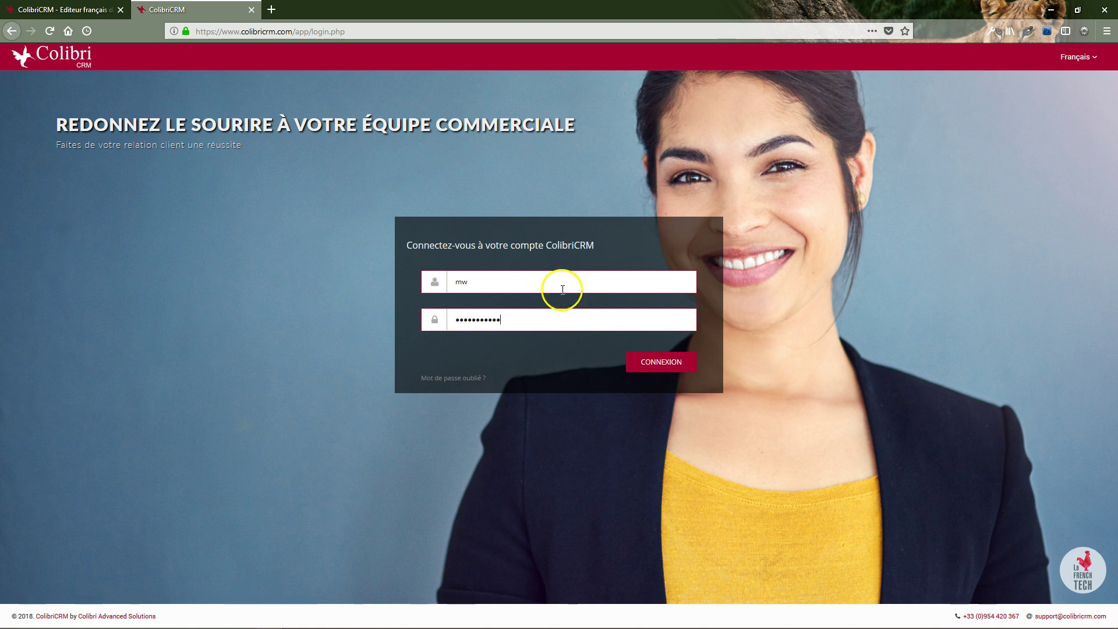
Log in to ColibriCRM so the dashboard shows the 160 406 € pipeline
left_click(641, 362)
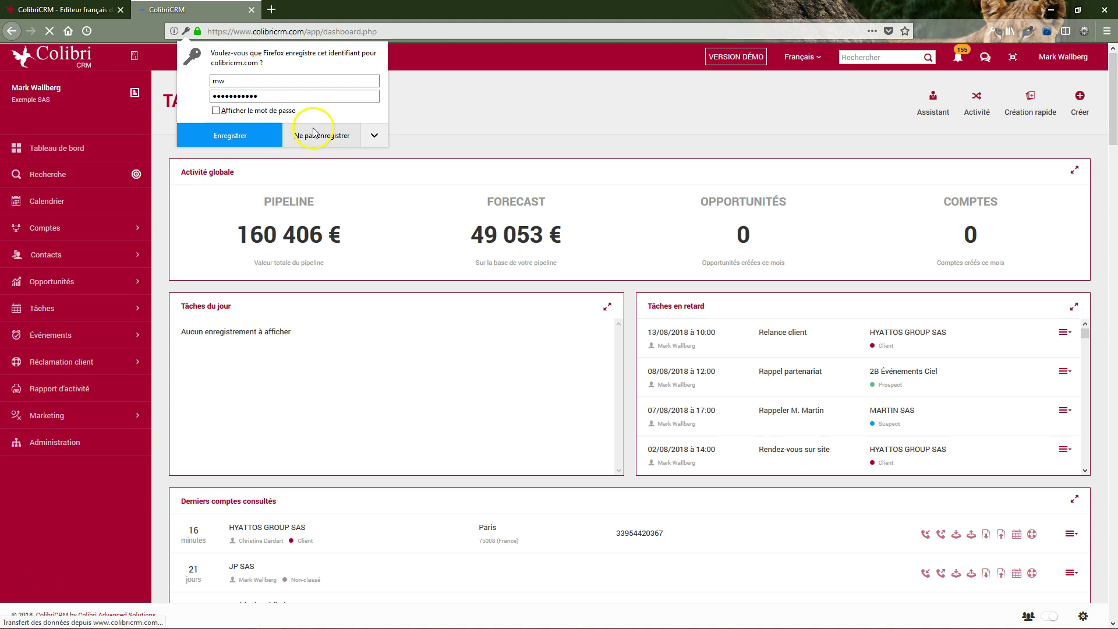
Decline Firefox's save-login prompt and look over the Tableau de bord panels
left_click(321, 135)
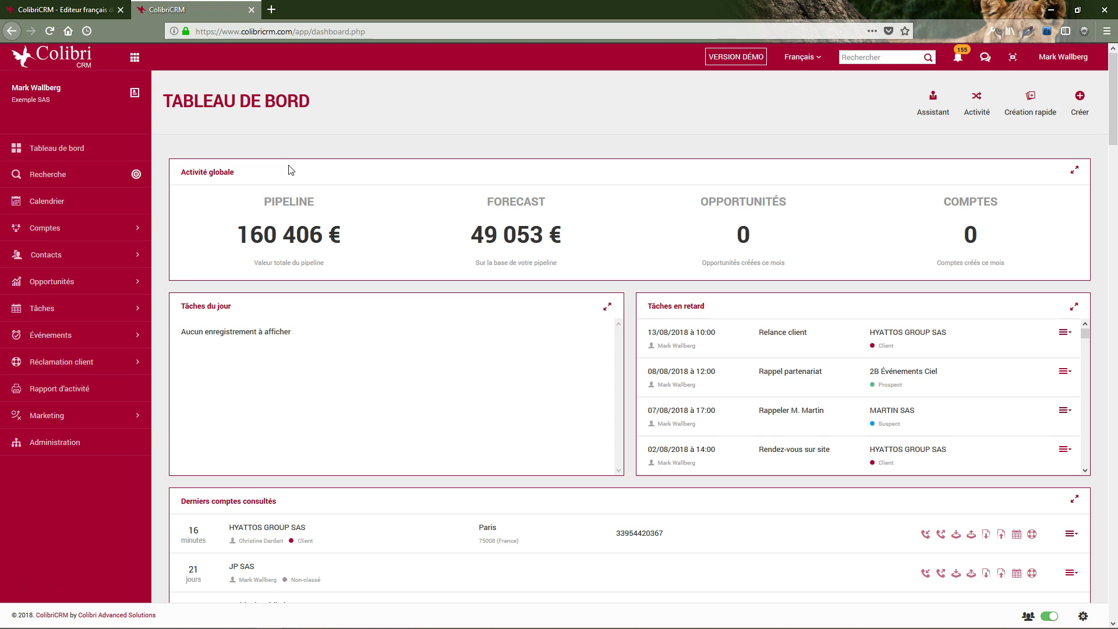
left_click_drag(190, 172, 232, 173)
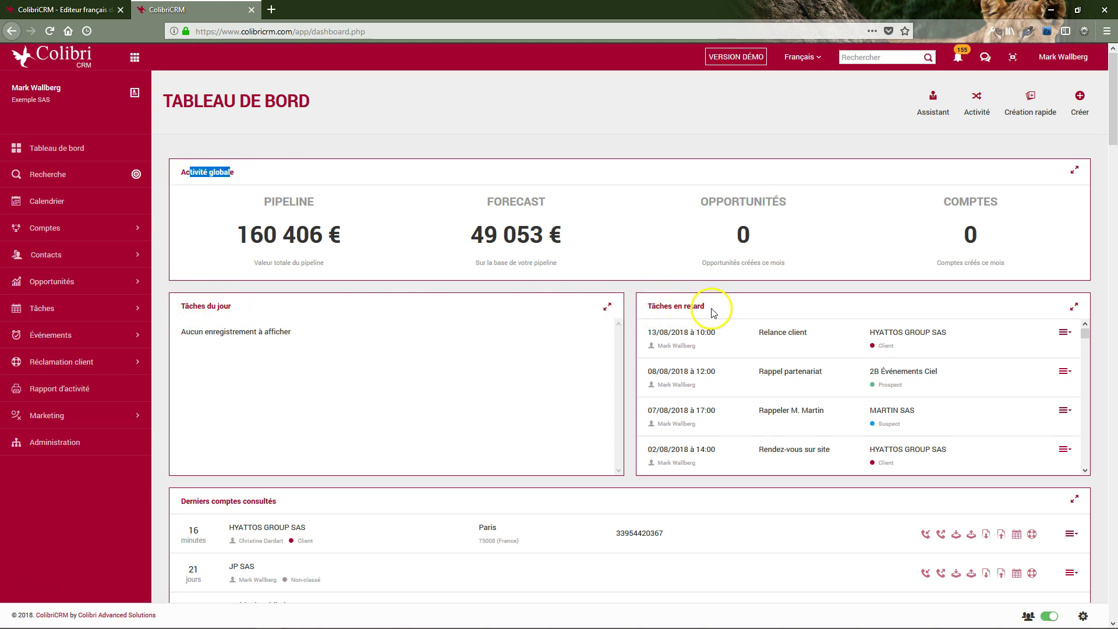
scroll(373, 498, "down", 5)
scroll(373, 498, "down", 3)
scroll(386, 481, "up", 8)
Clear the stray text selection and bring up the user account menu
left_click(404, 406)
left_click(338, 134)
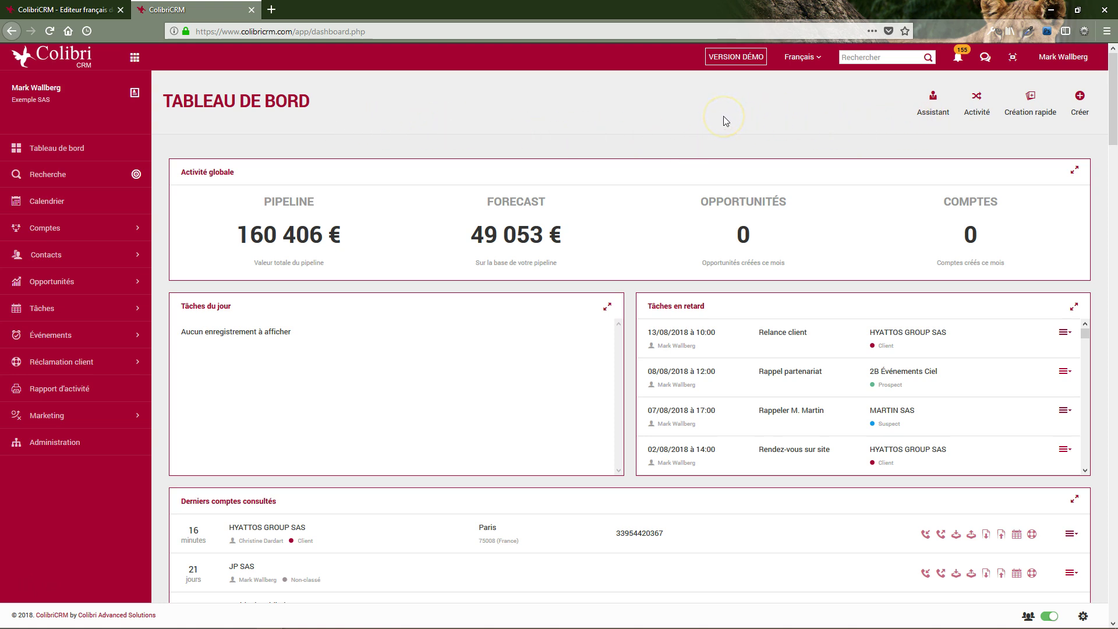
left_click(1053, 61)
From the profile's Modèles e-mail list, start a blank 'Création d'un modèle' form
left_click(990, 86)
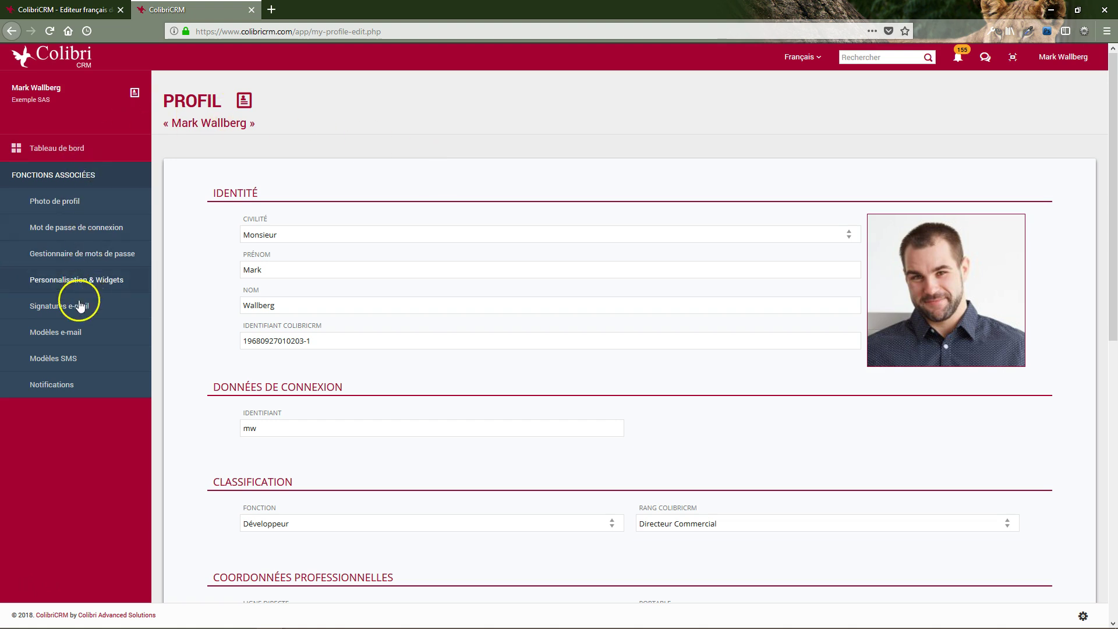
left_click(76, 337)
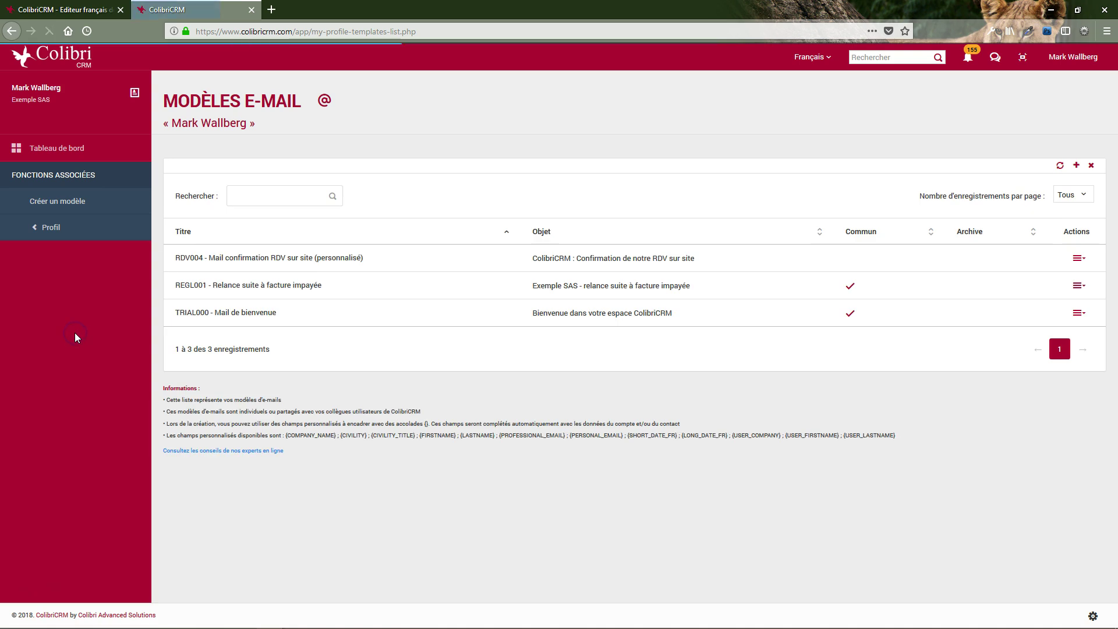
left_click(268, 190)
left_click(257, 317)
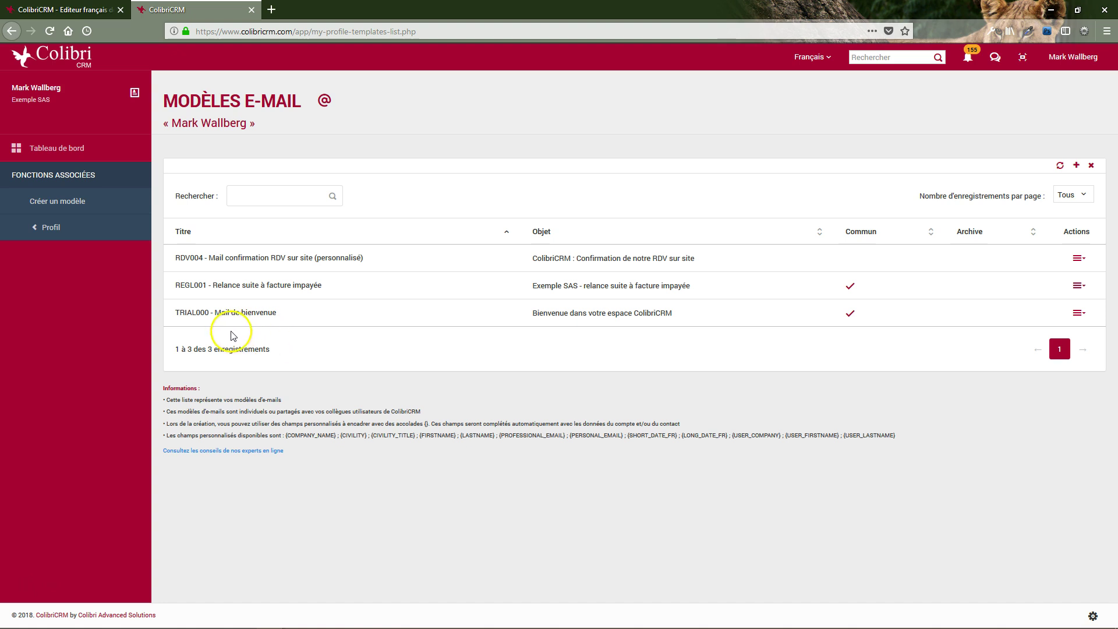
left_click(80, 209)
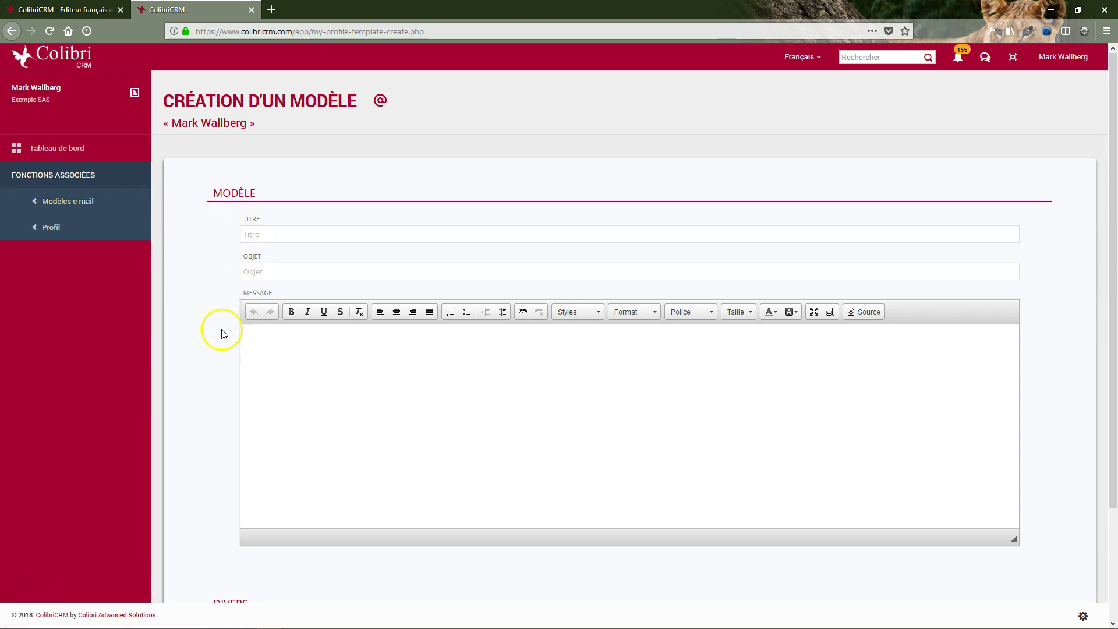
left_click(259, 235)
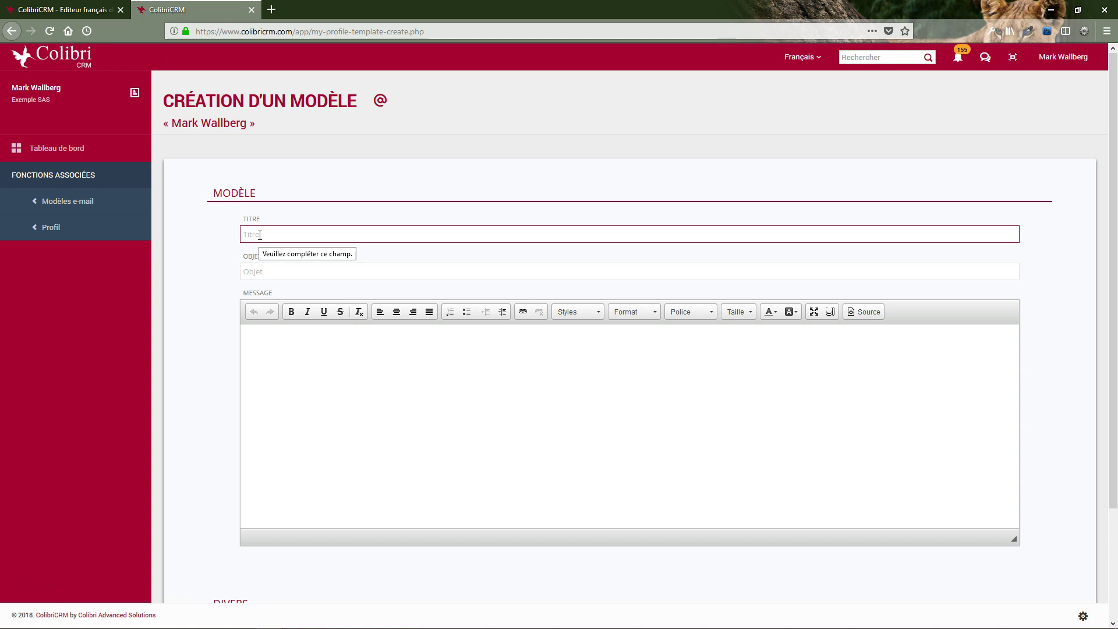
left_click(217, 277)
left_click(252, 274)
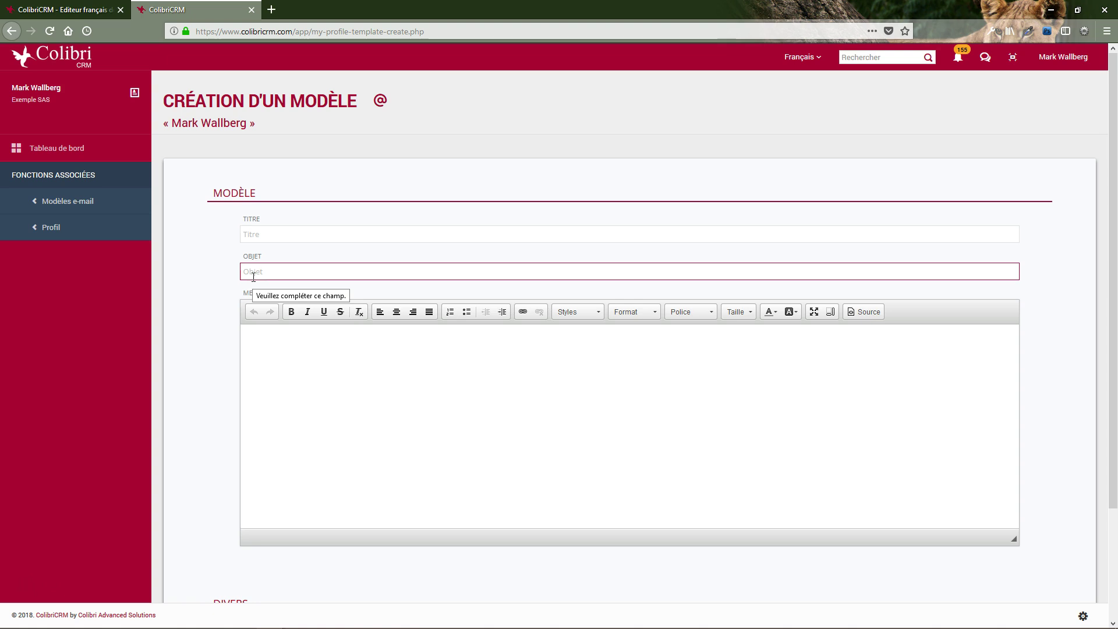
left_click(287, 336)
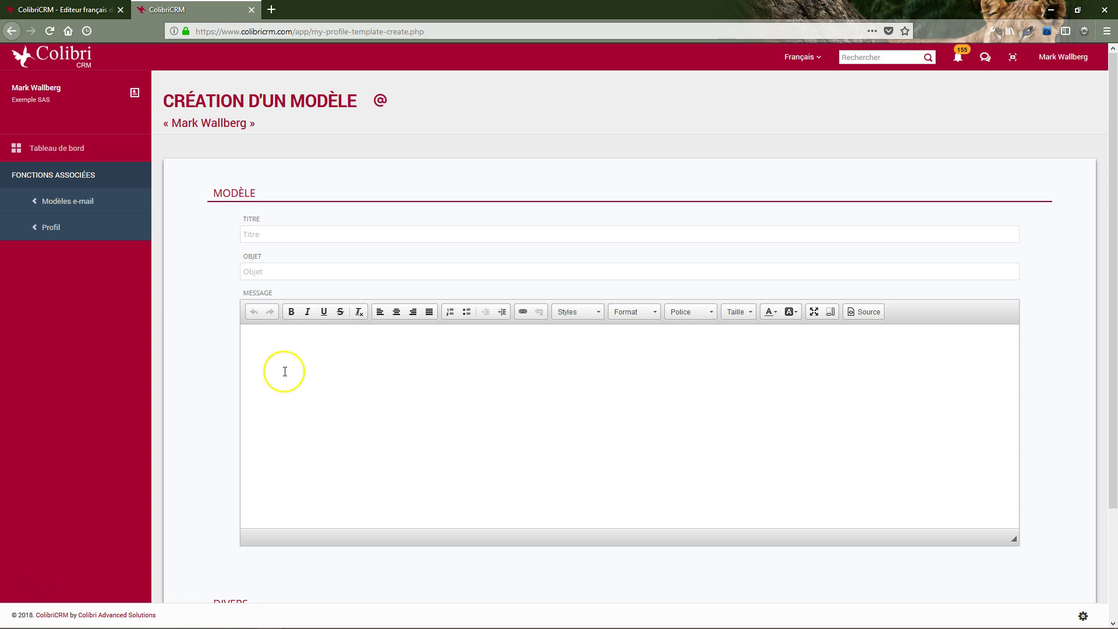
scroll(285, 371, "down", 3)
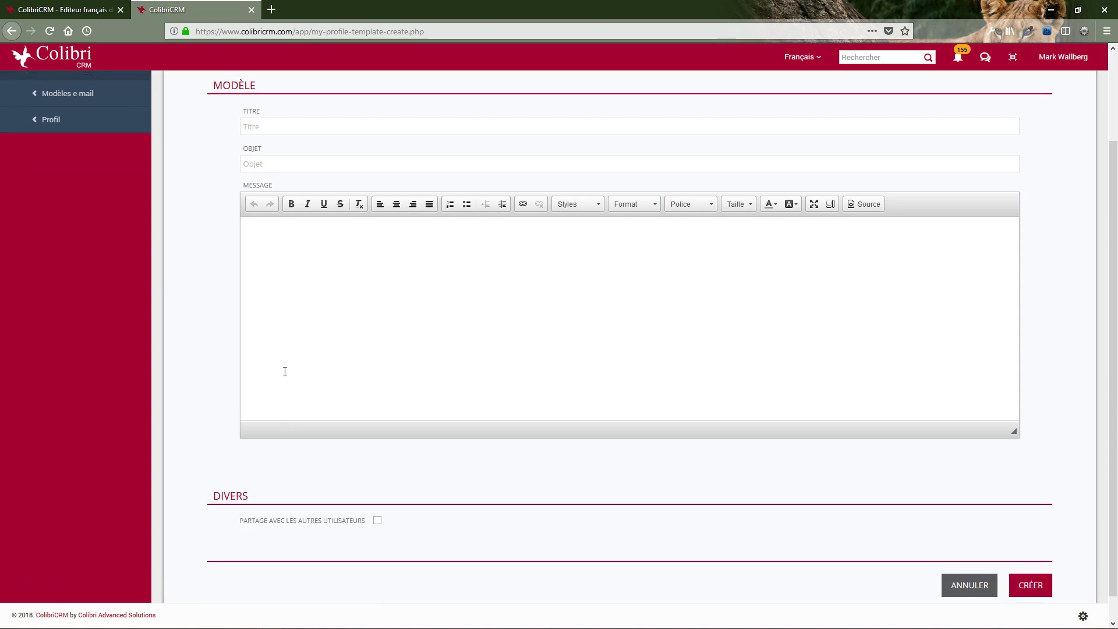
scroll(285, 372, "up", 3)
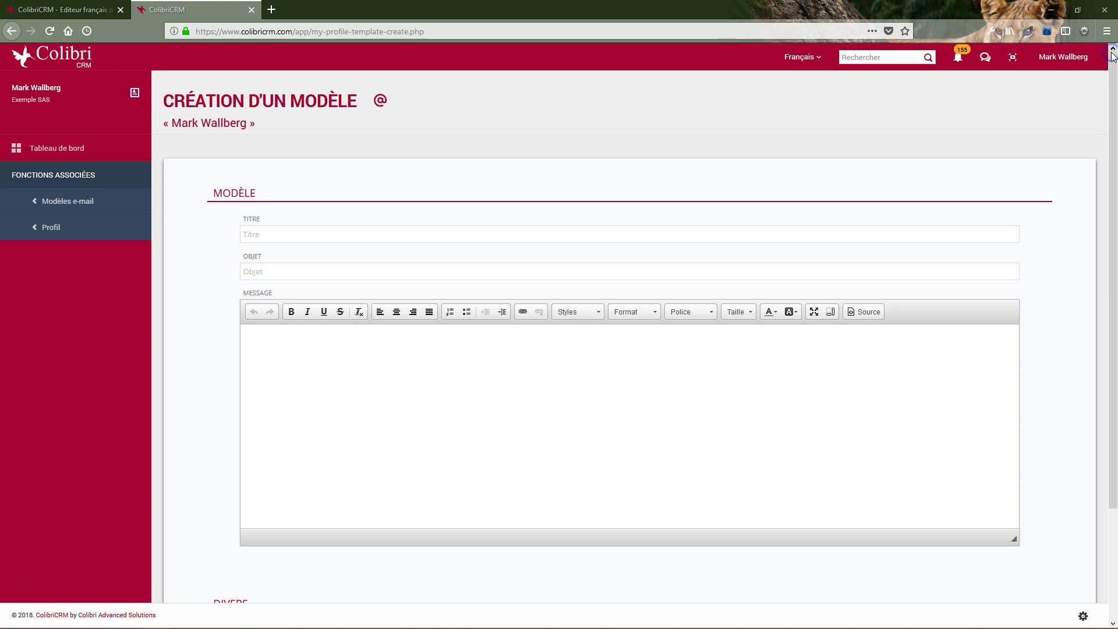
left_click(302, 240)
Paste in the template title and prefix it with 'RDV003 - '
type("Mail confirmation RDV sur site")
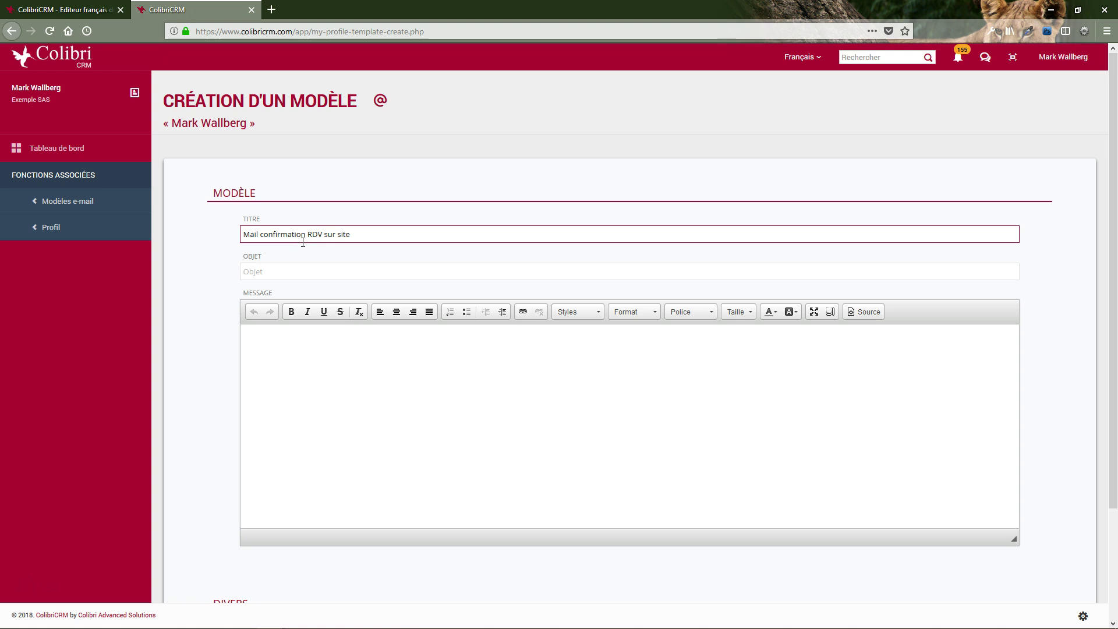
left_click(296, 252)
left_click(271, 248)
left_click(245, 235)
left_click(244, 234)
type("RDV003 -")
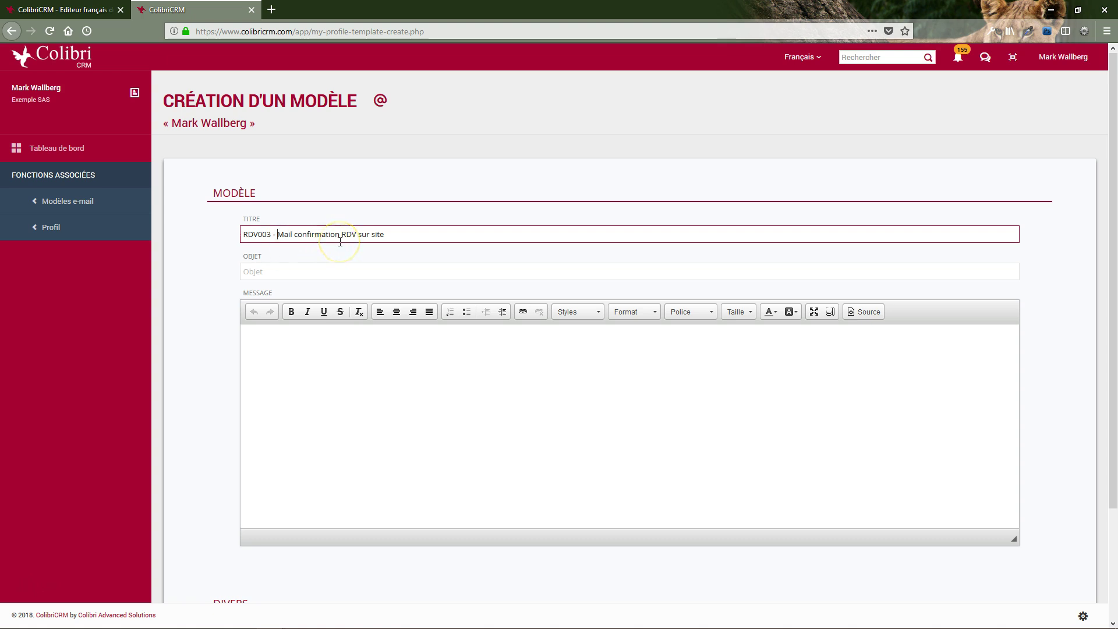
Set the subject to 'ColibriCRM : Confirmation de notre RDV sur site'
left_click(304, 271)
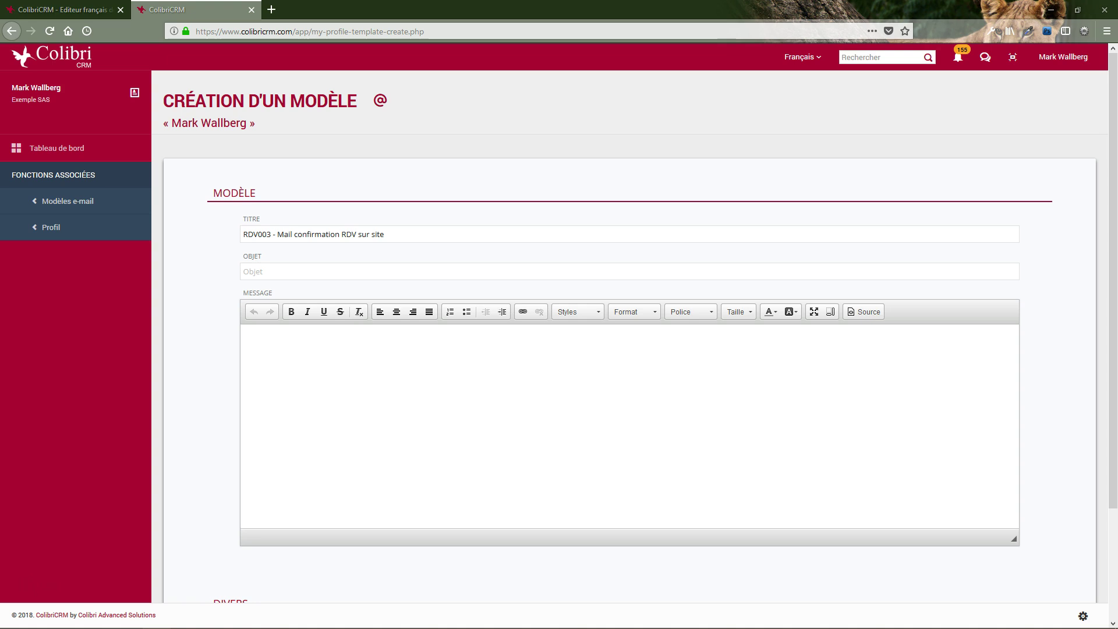
left_click(338, 276)
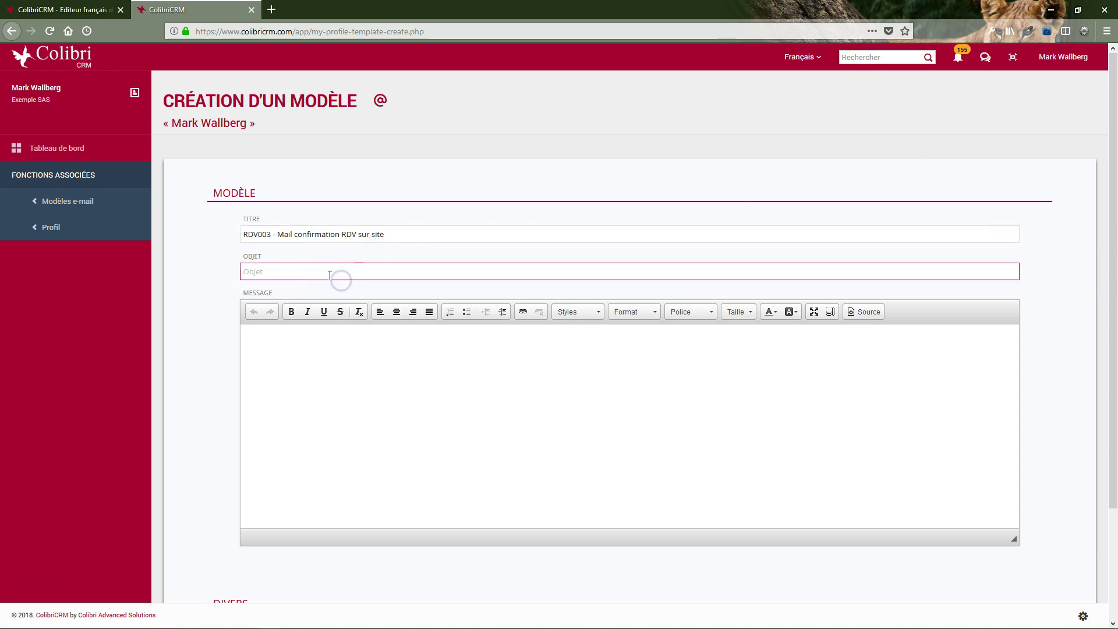
type("ColibriCRM : Confirmation de notre RDV sur site")
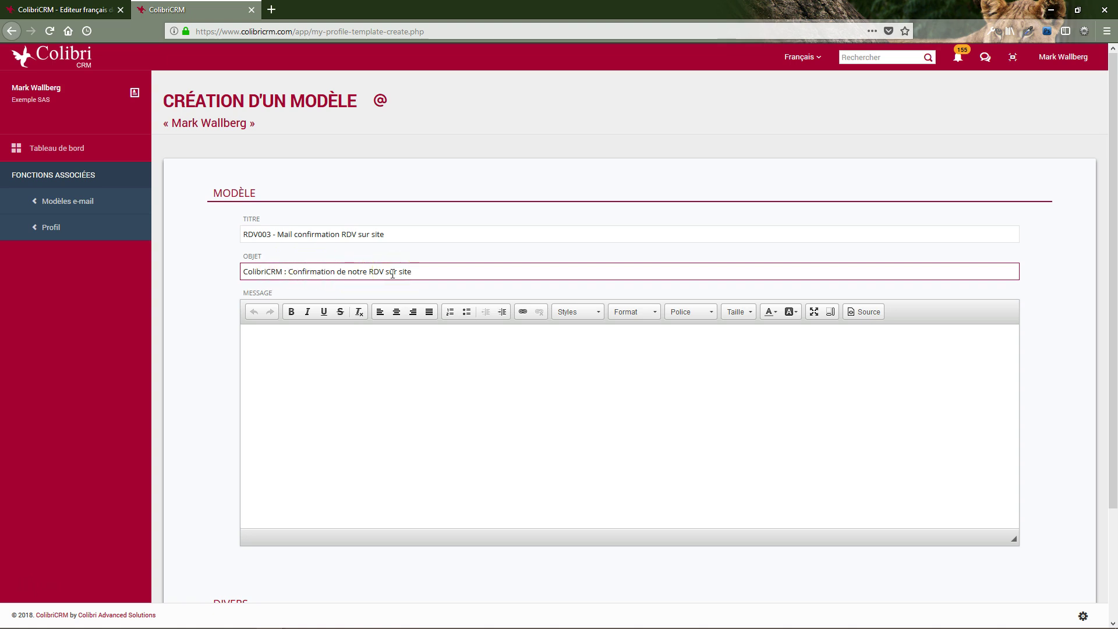
key("alt+Tab")
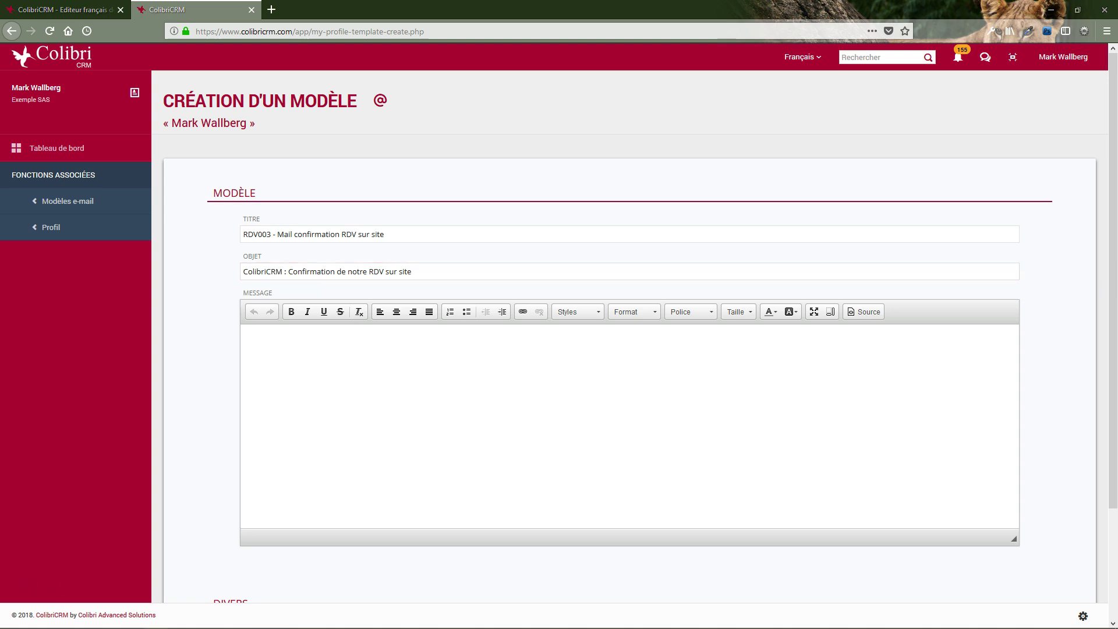
left_click(303, 334)
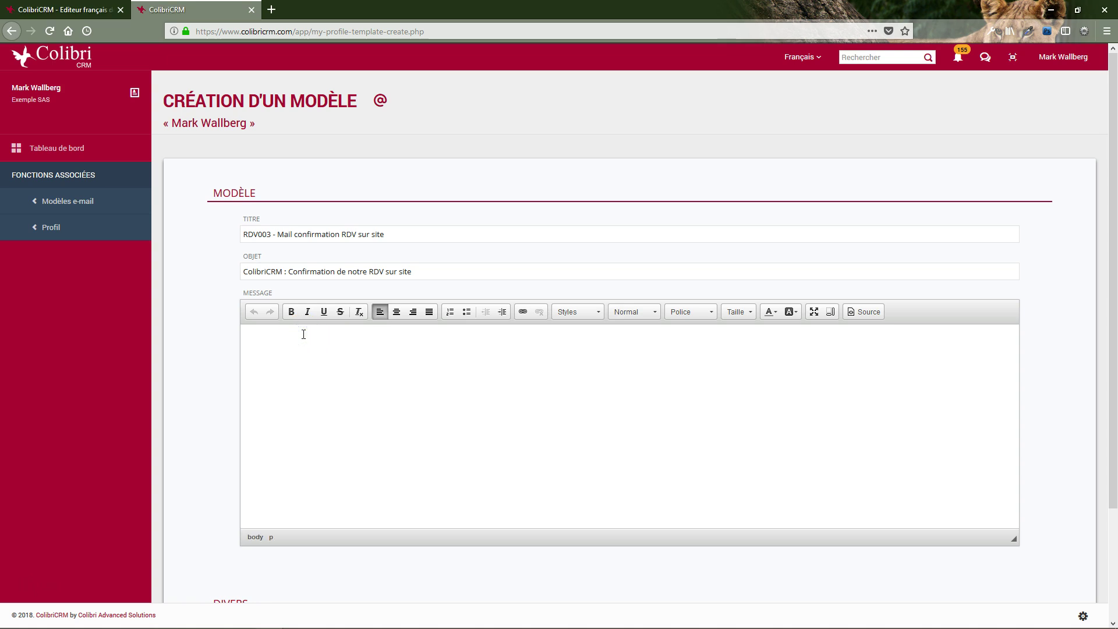
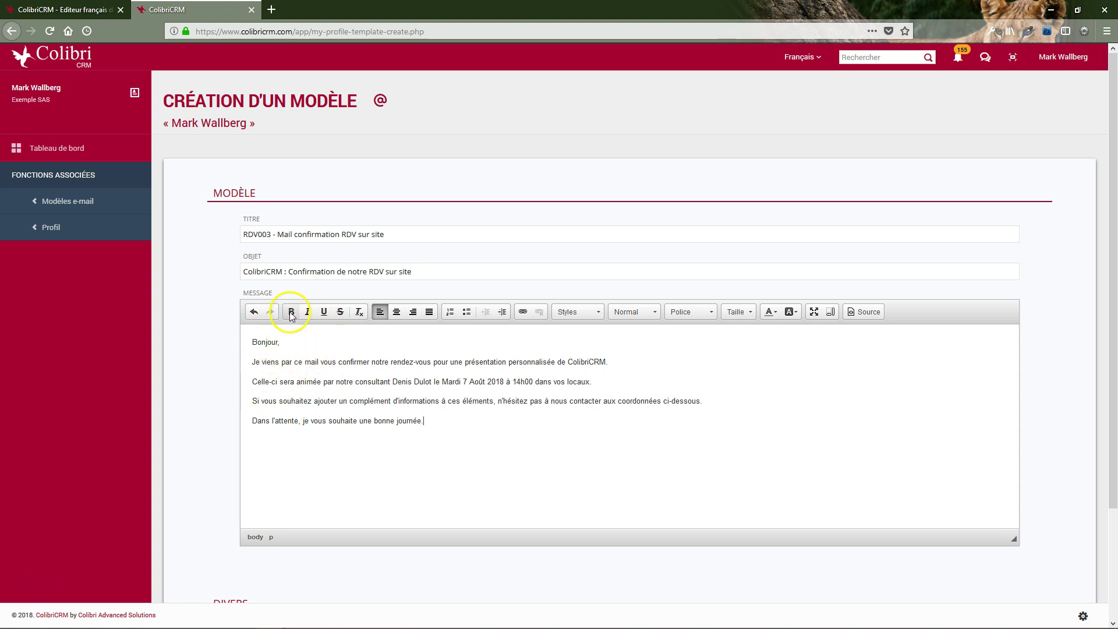
left_click(443, 383)
left_click_drag(443, 382, 532, 382)
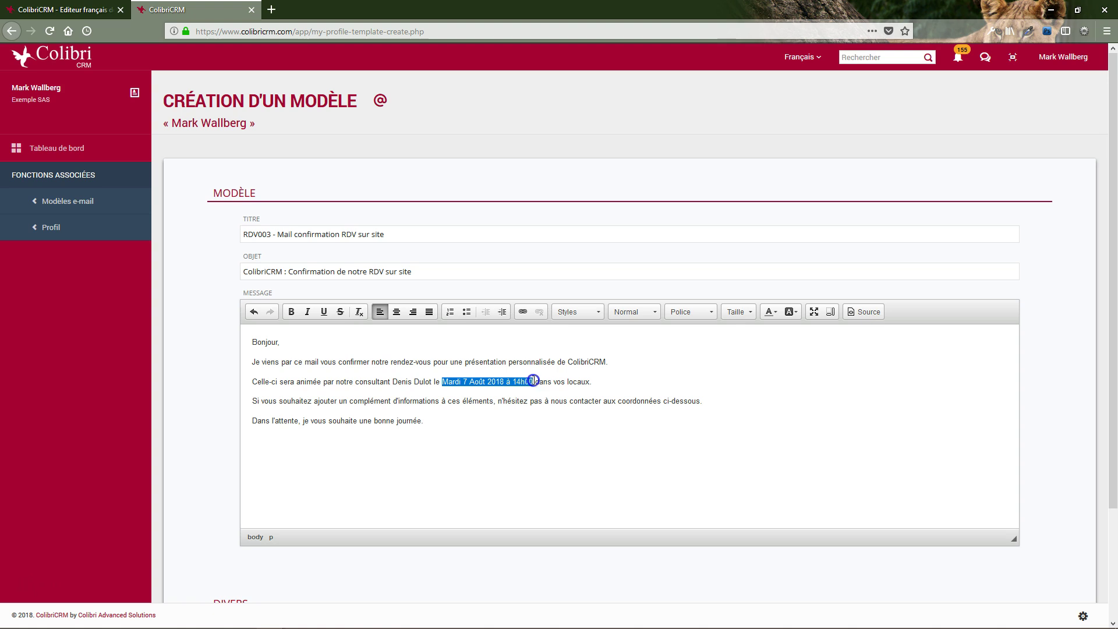
left_click(291, 314)
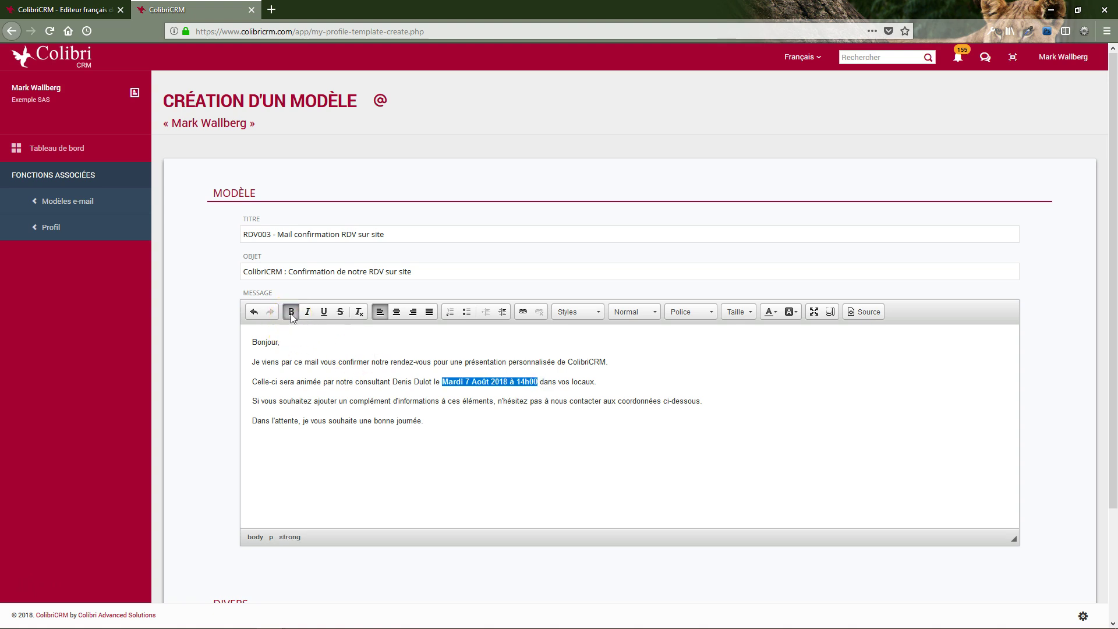
left_click(439, 400)
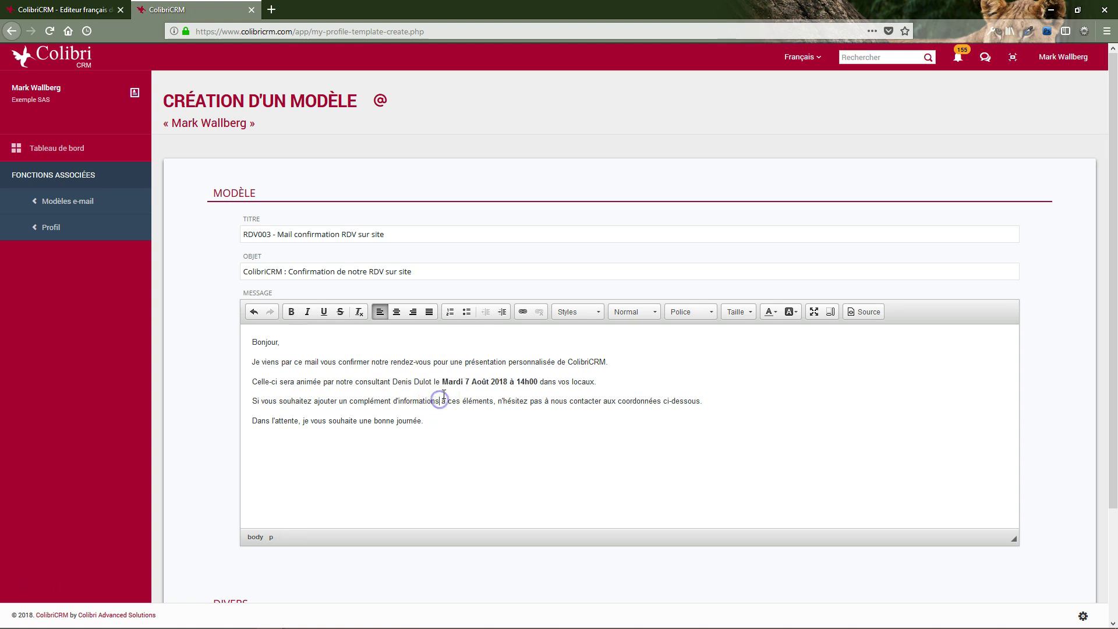
left_click(863, 311)
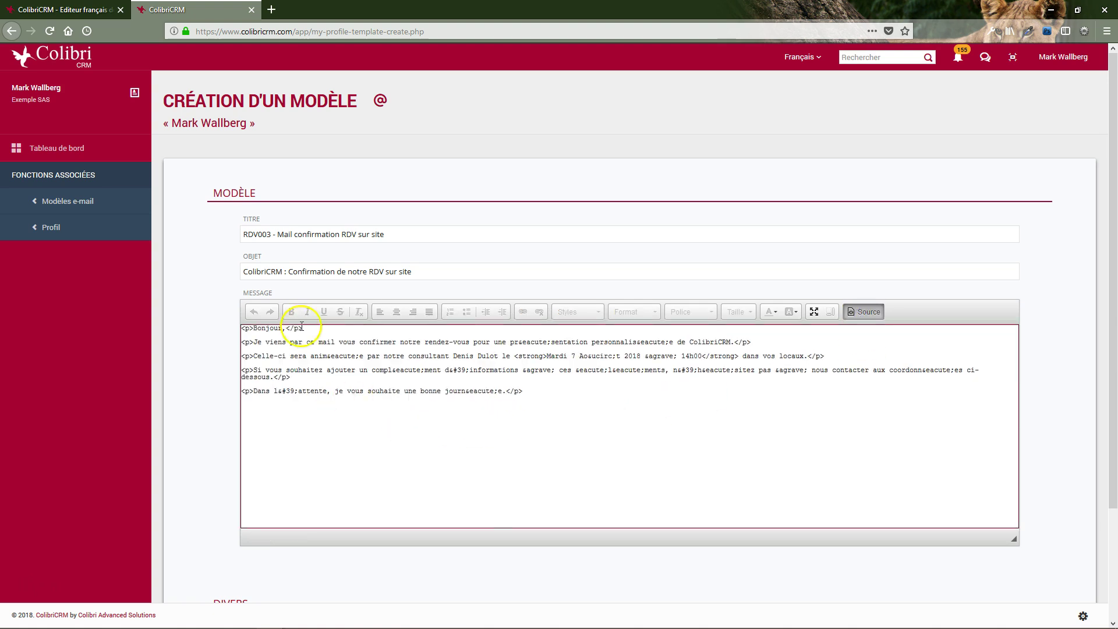
left_click(363, 397)
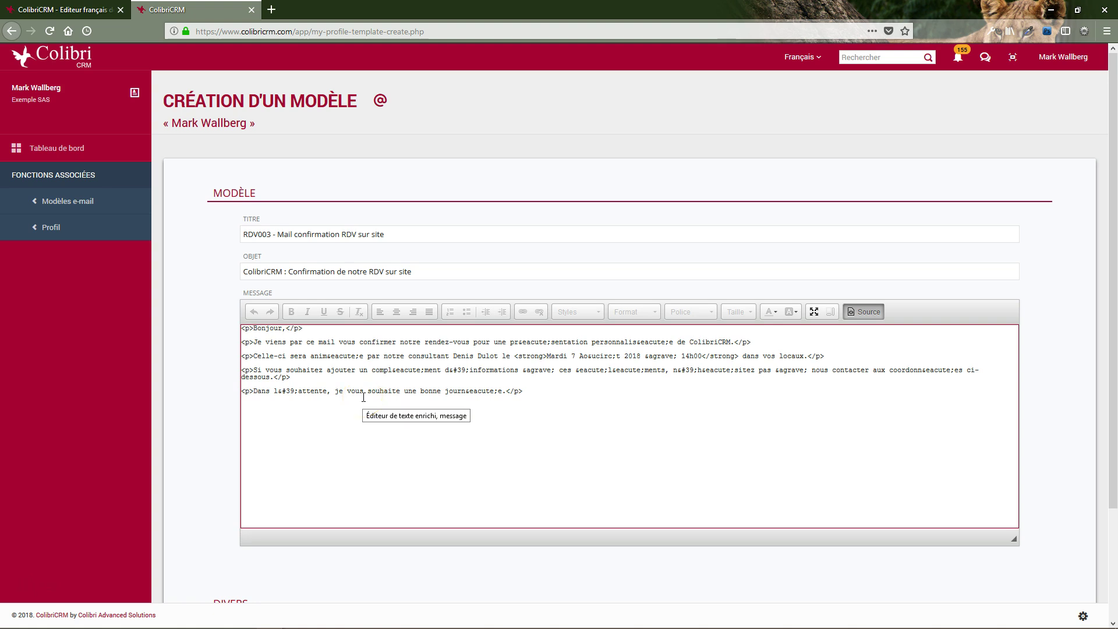
left_click(853, 318)
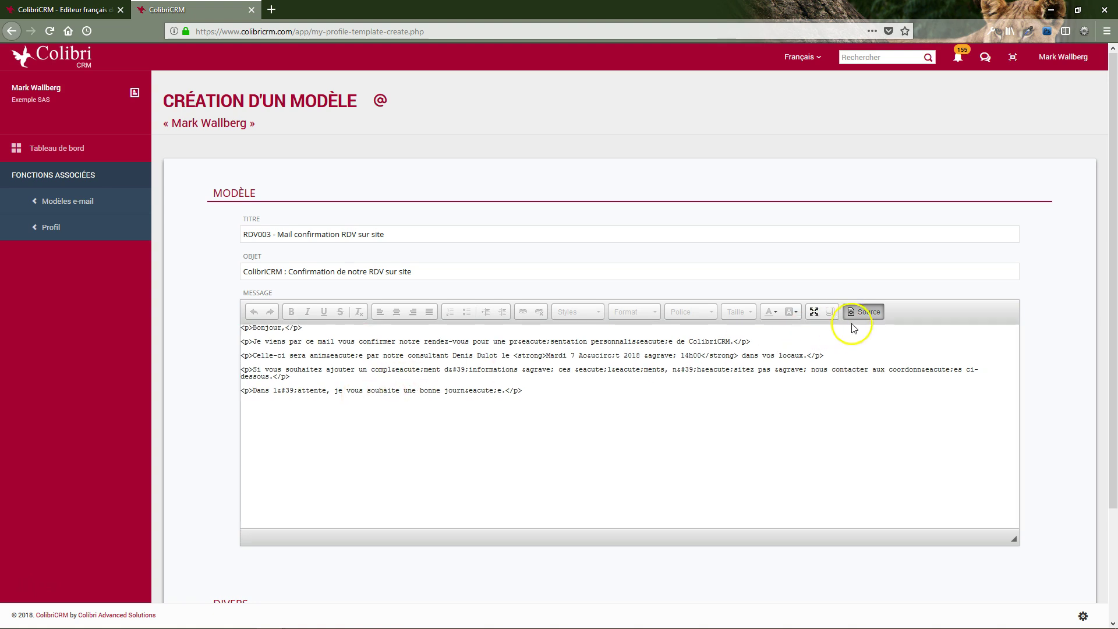
left_click(857, 311)
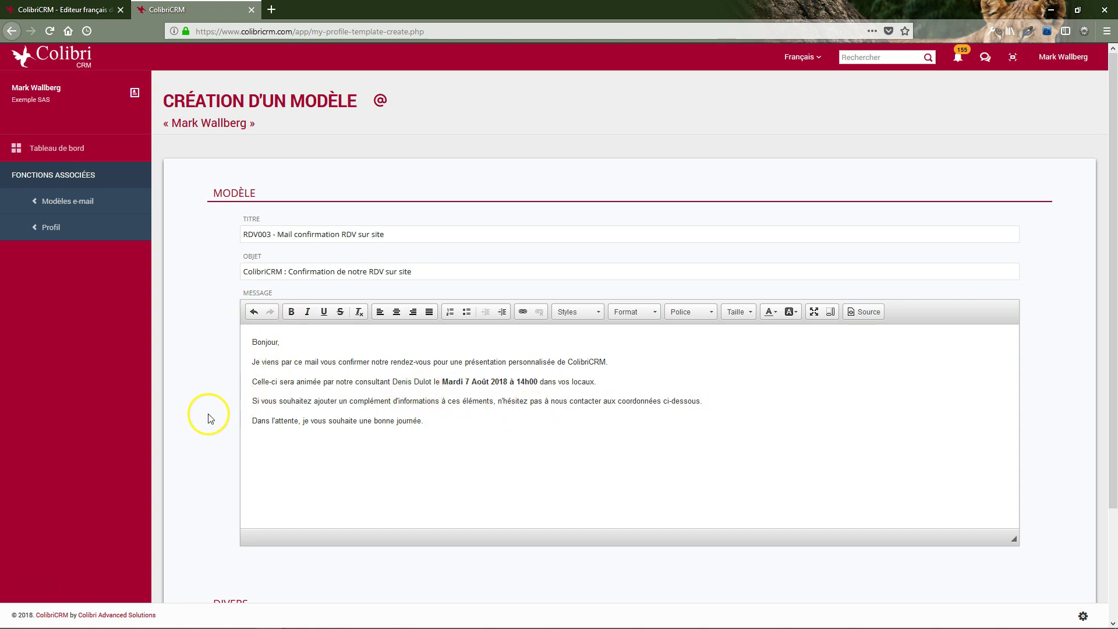
Tick 'Partage avec les autres utilisateurs' to share the template with other users
scroll(209, 416, "down", 3)
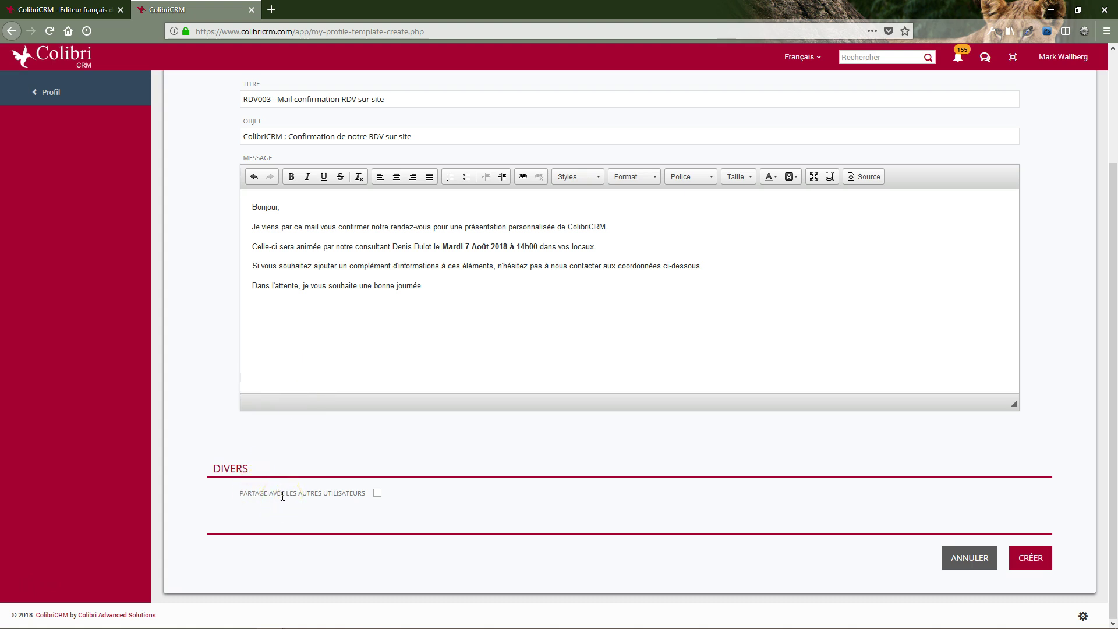
left_click(378, 494)
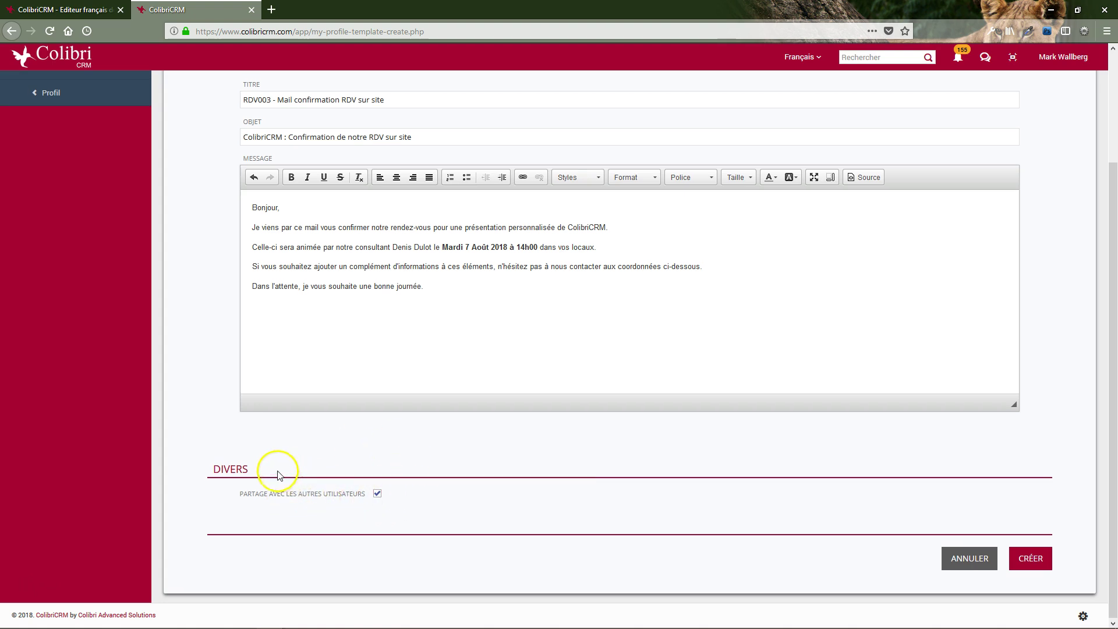
scroll(213, 160, "up", 3)
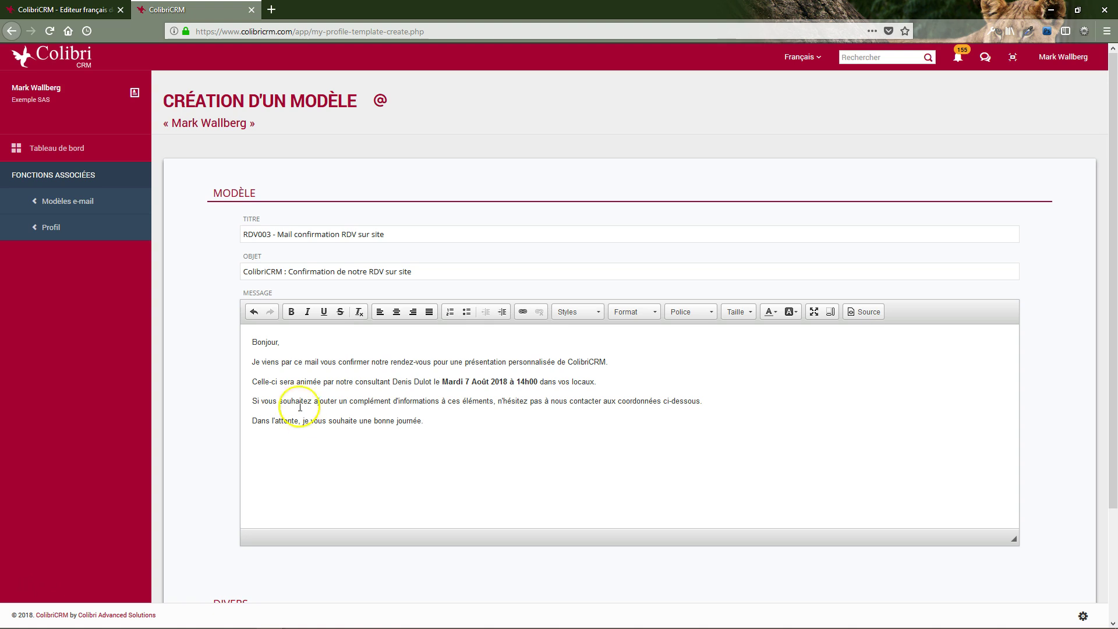
left_click(279, 343)
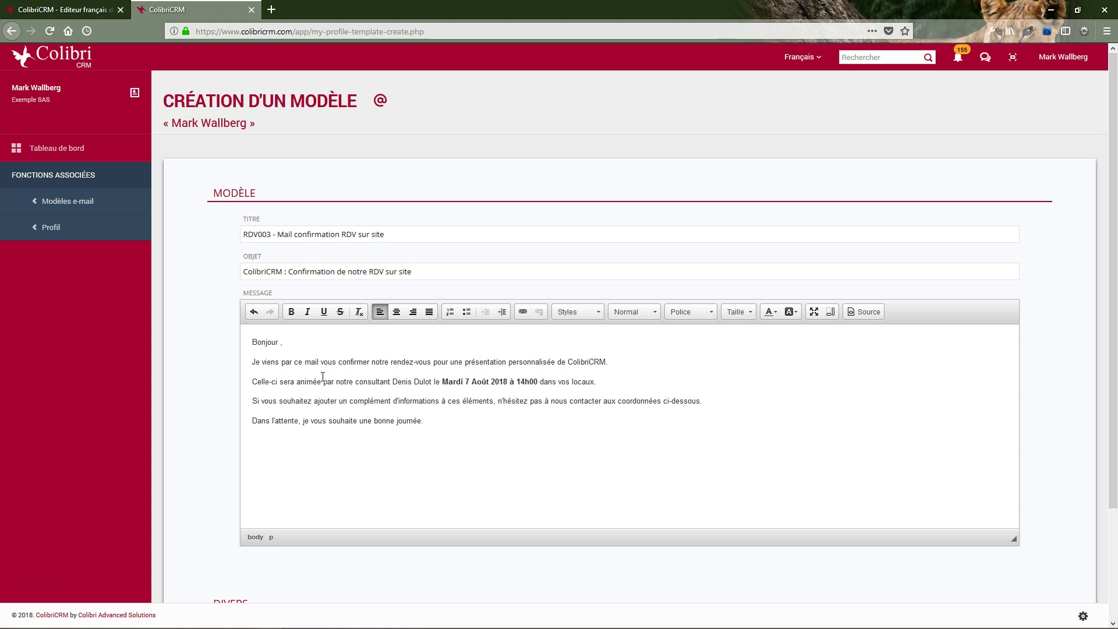
Add the CIVILITY and LASTNAME merge fields after 'Bonjour' in the greeting
key("alt+Tab")
key("alt+Tab")
left_click(279, 337)
type("CIVILITY} {")
type("LASTNAME")
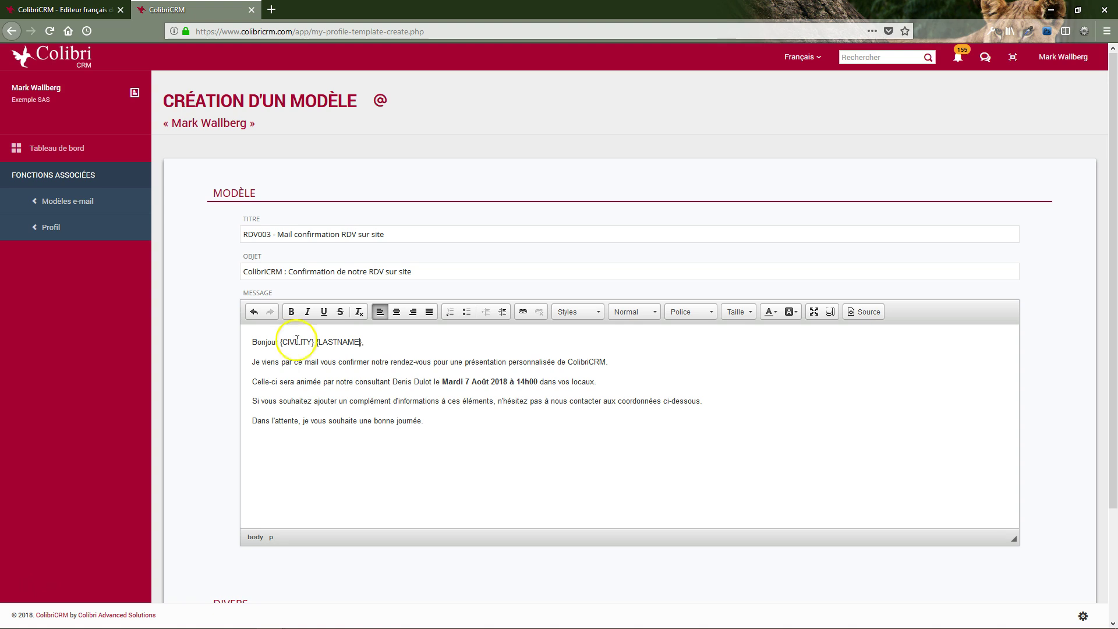
double_click(339, 342)
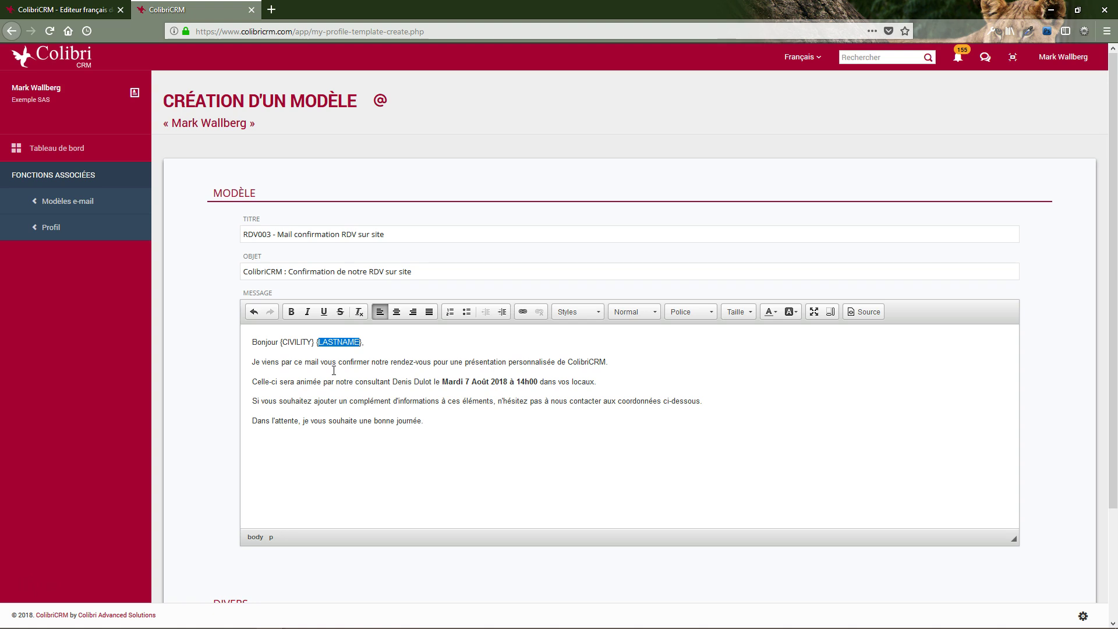
scroll(212, 357, "down", 2)
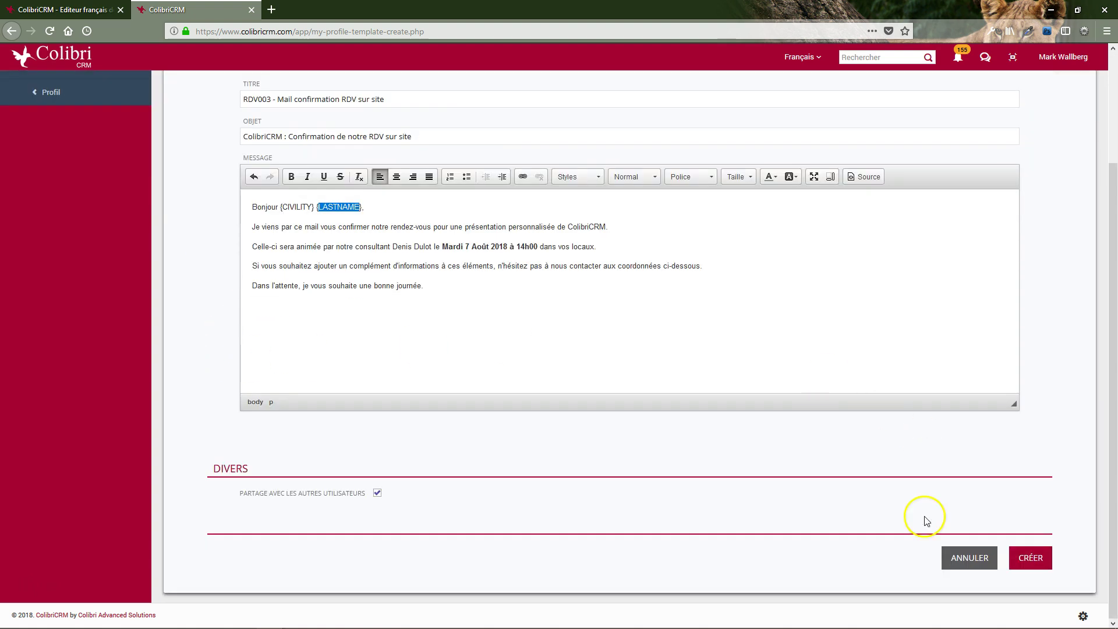
Create the RDV003 template and return to the Tableau de bord
left_click(1023, 568)
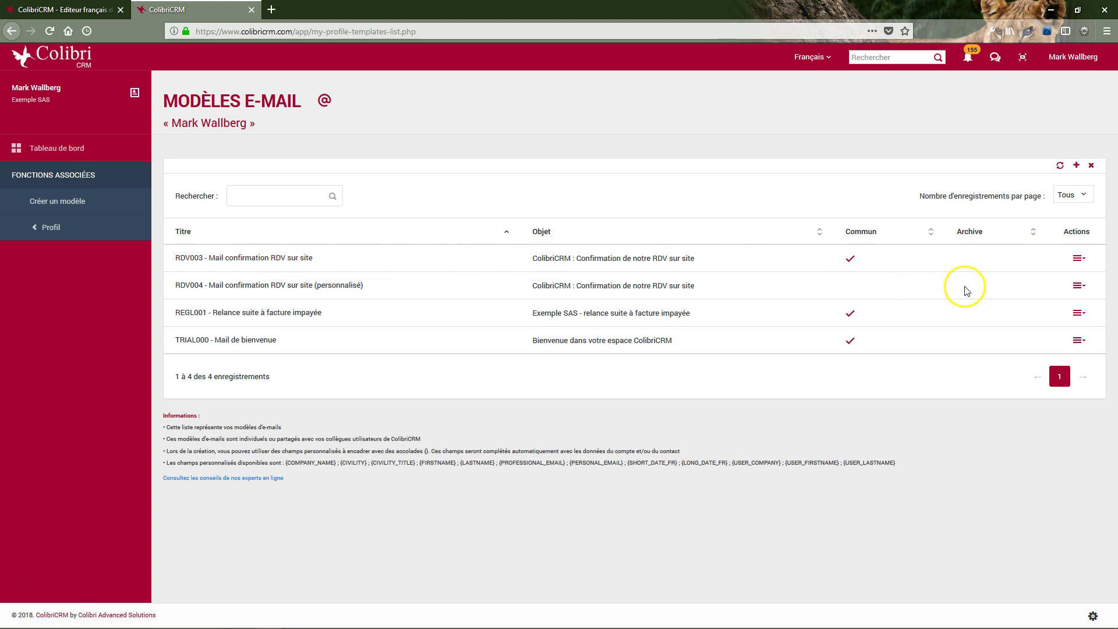
left_click(90, 160)
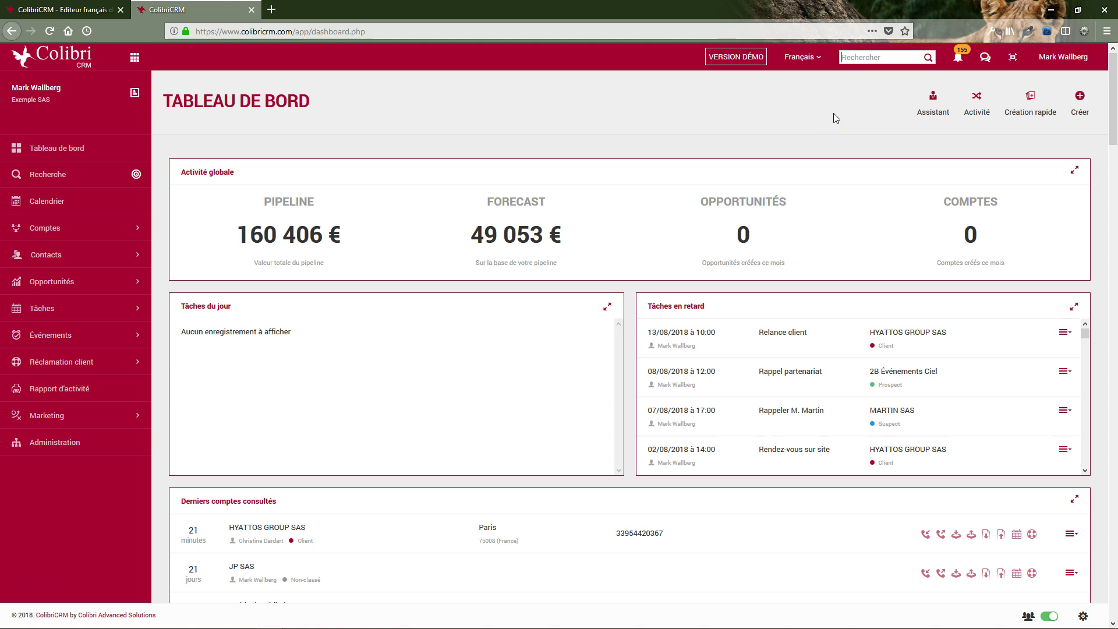
Search for 'dug' to list its two matching contacts and 19 events
type("dug")
key("Return")
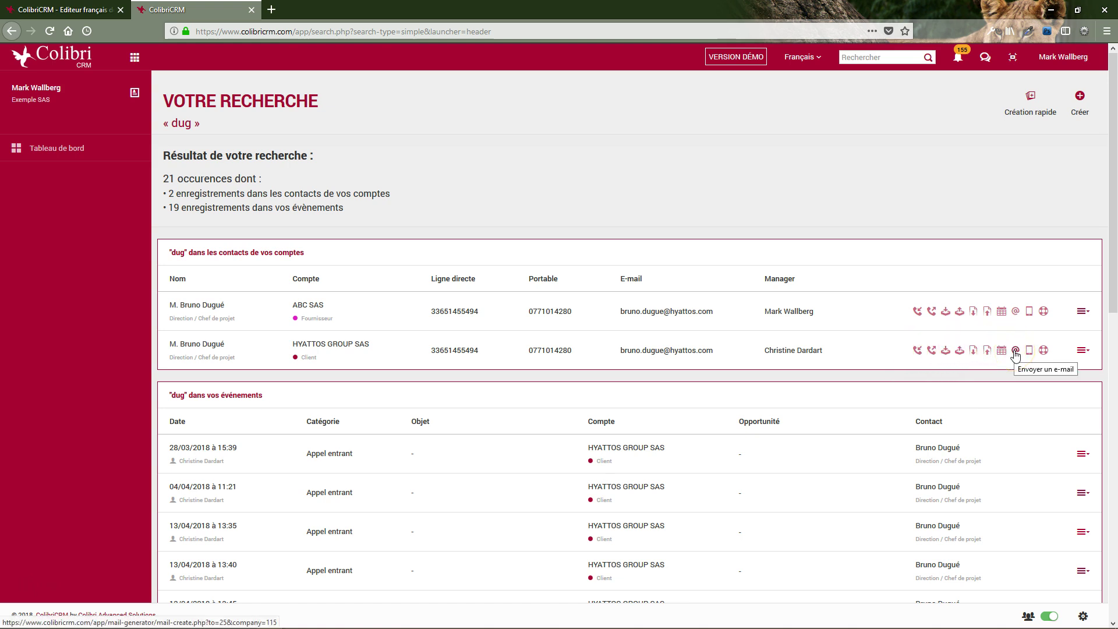
Start a new e-mail to the HYATTOS GROUP SAS contact and check the À recipient
left_click(1016, 351)
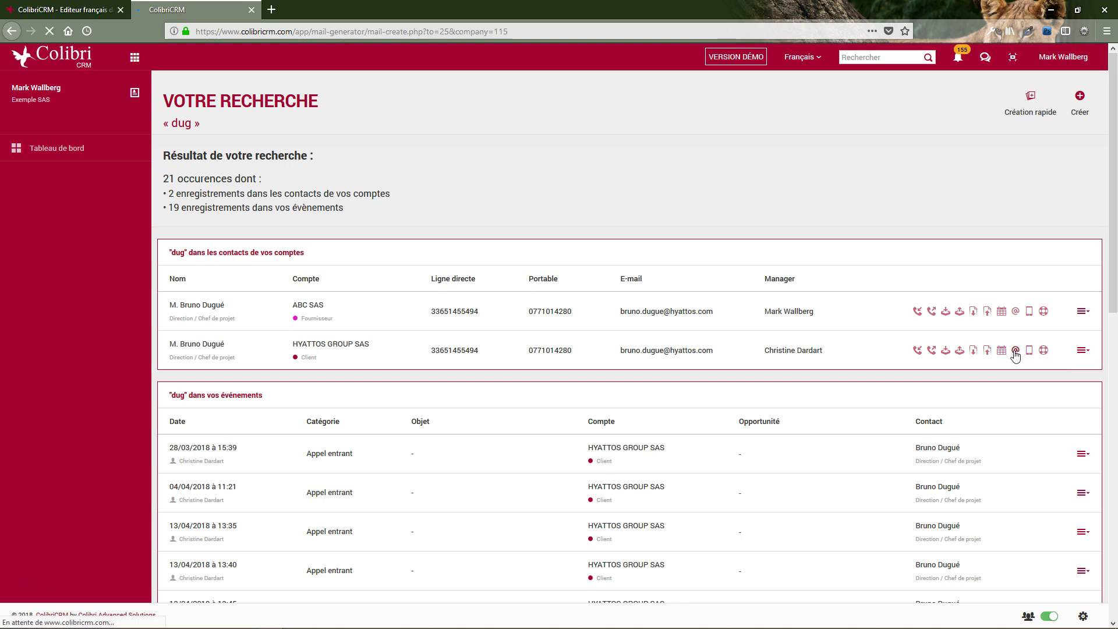
left_click(252, 290)
left_click(250, 330)
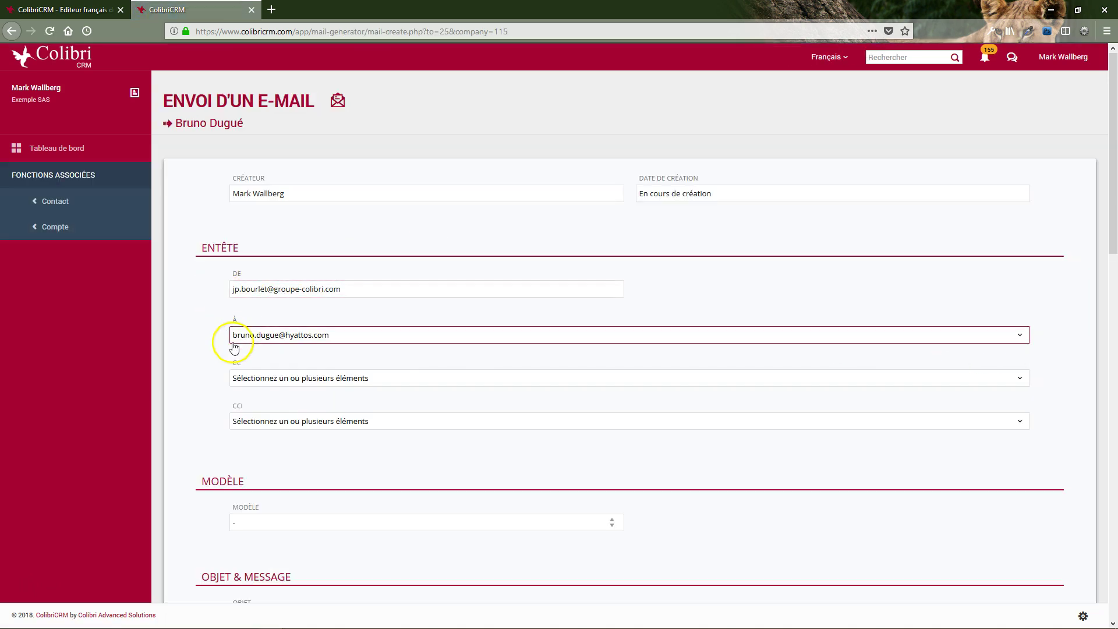
left_click(276, 342)
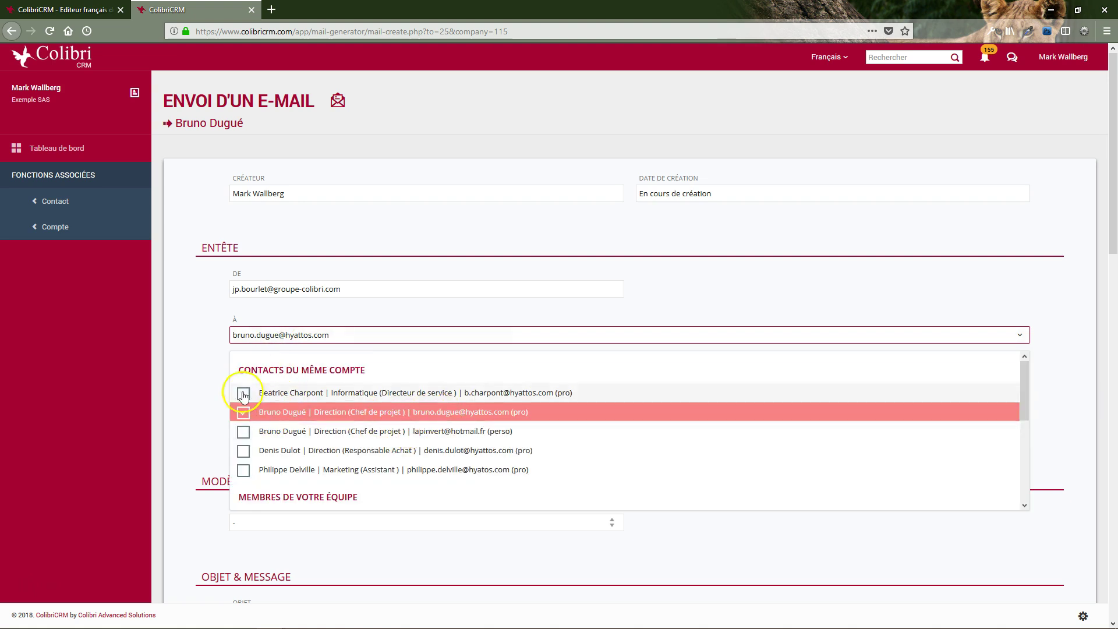
left_click(196, 371)
Add a team member as a CC recipient on the e-mail
left_click(256, 379)
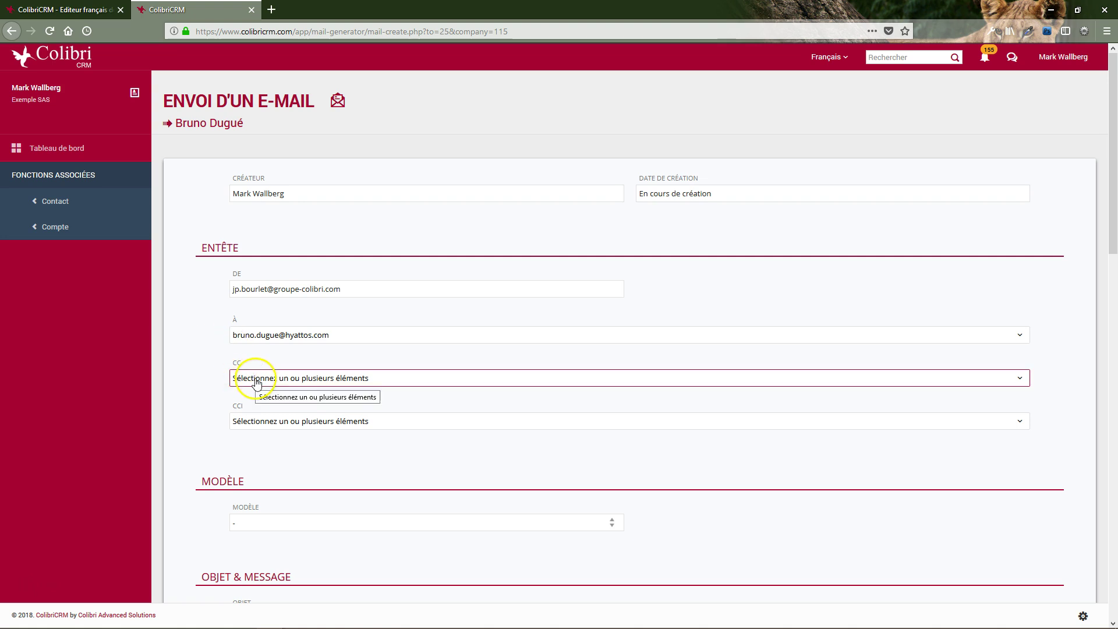
left_click(256, 381)
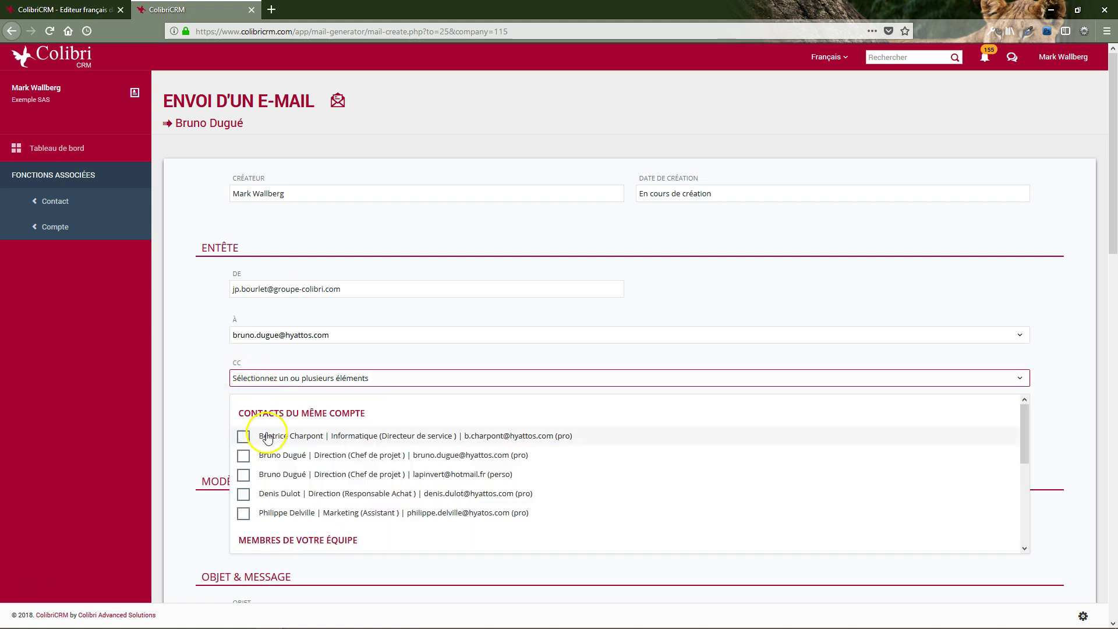
scroll(262, 448, "down", 2)
left_click(243, 500)
left_click(178, 435)
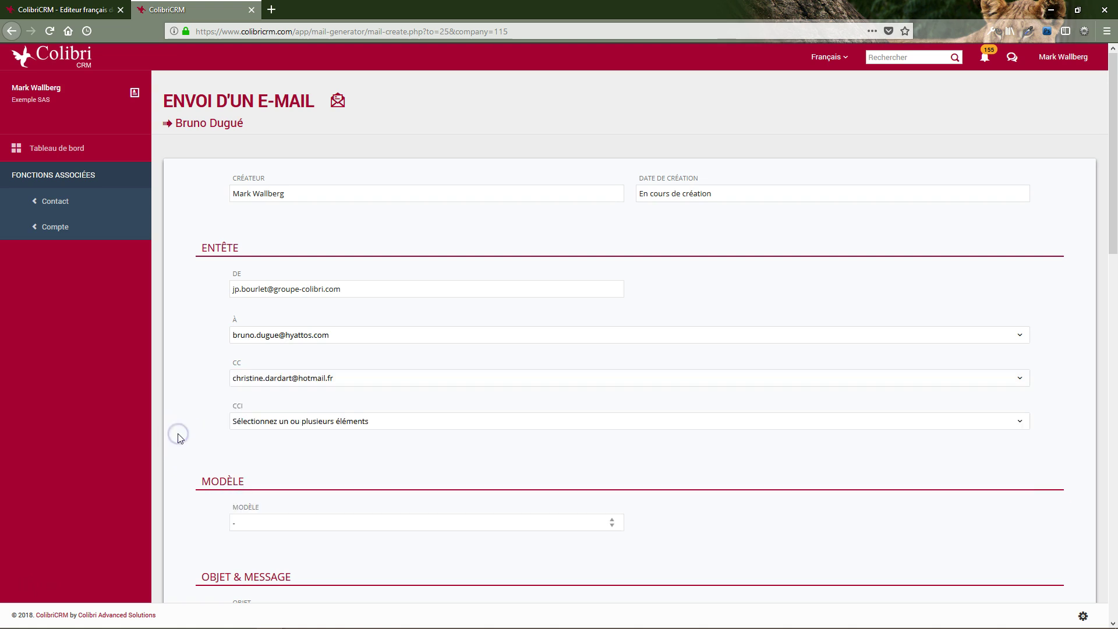
scroll(179, 437, "down", 2)
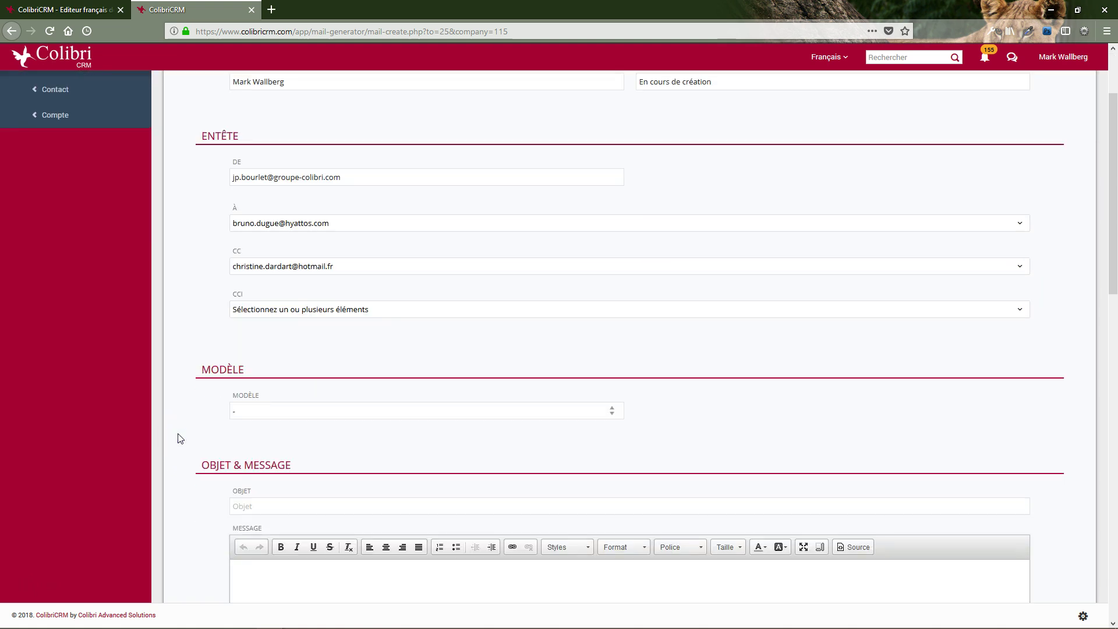
scroll(177, 438, "down", 1)
Fill the e-mail's subject and body from the RDV003 template
left_click(251, 360)
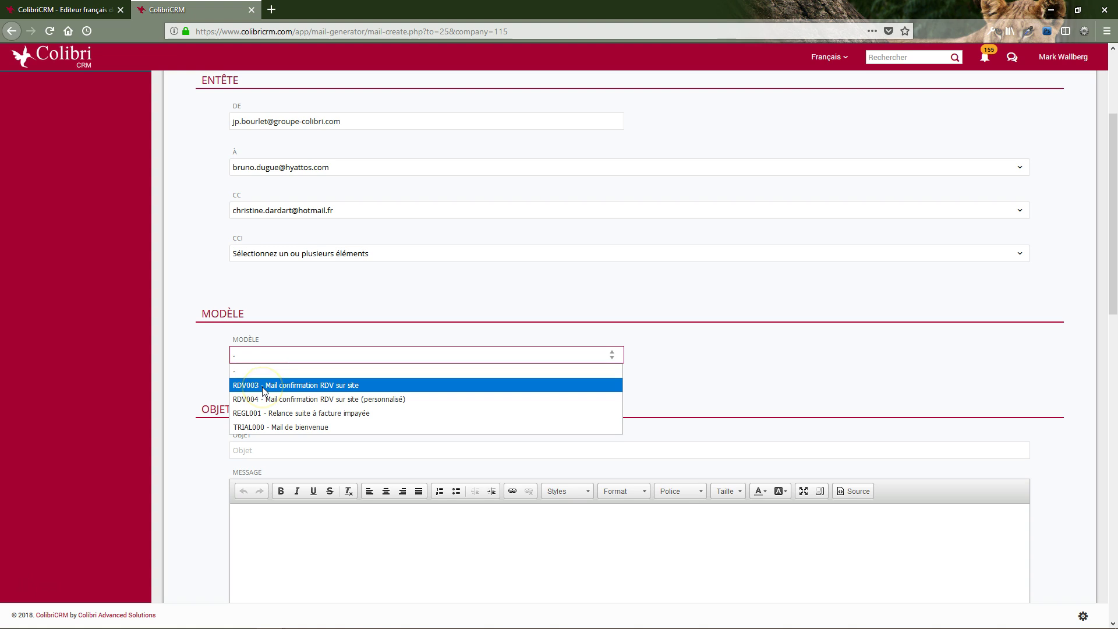
left_click(263, 389)
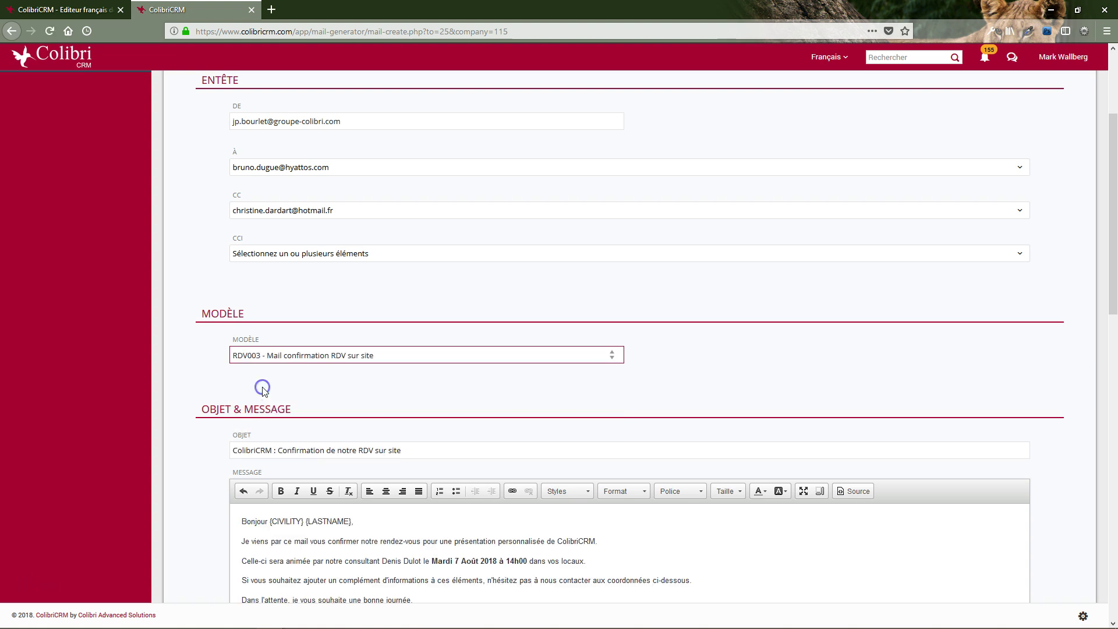
scroll(250, 407, "down", 3)
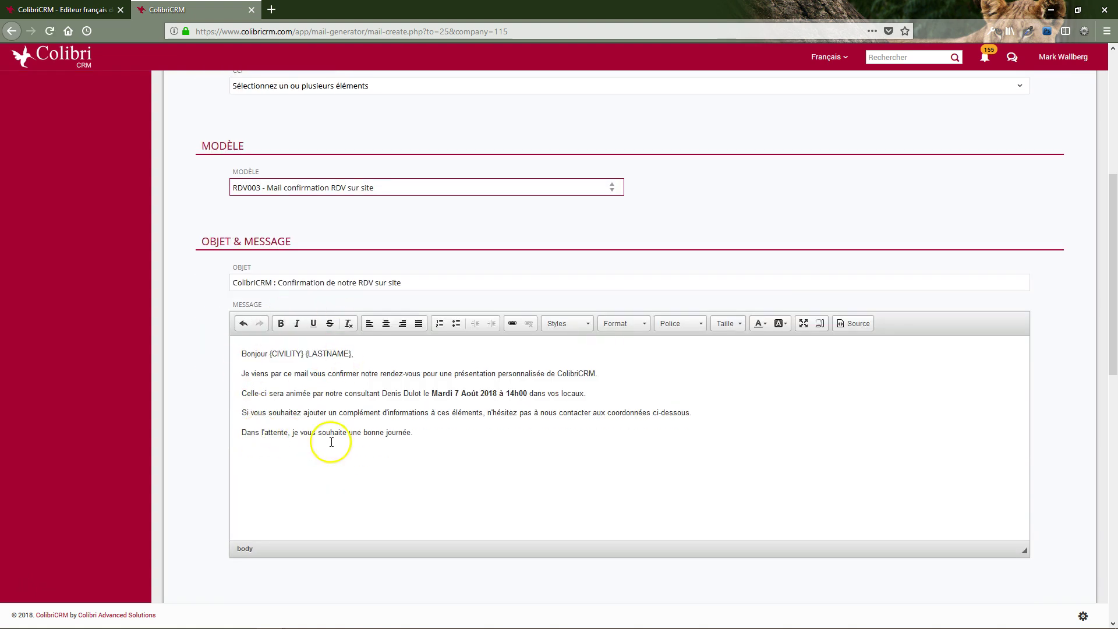
scroll(361, 439, "down", 1)
Review the confirmation message and the Cordialement signature preview below it
left_click(456, 338)
left_click(437, 357)
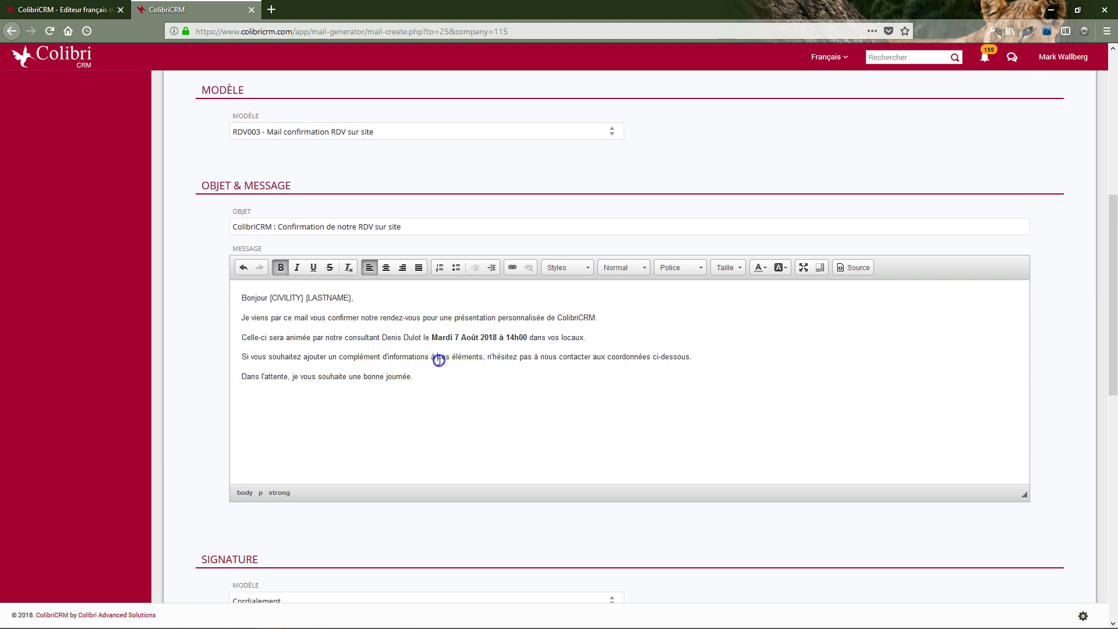
left_click(424, 380)
scroll(357, 417, "down", 3)
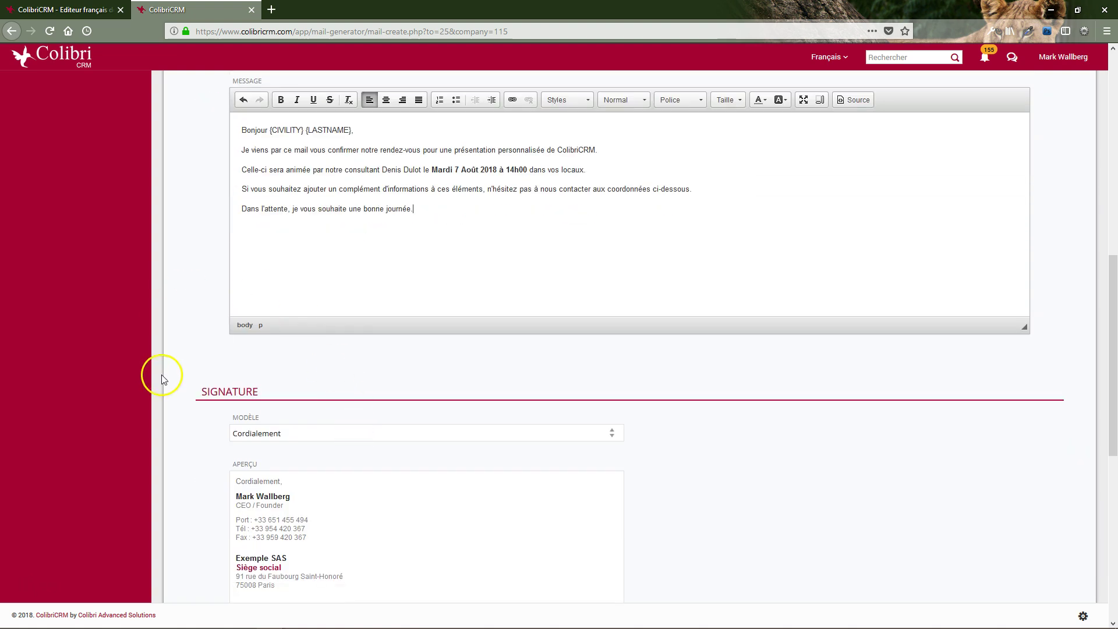
scroll(169, 376, "down", 2)
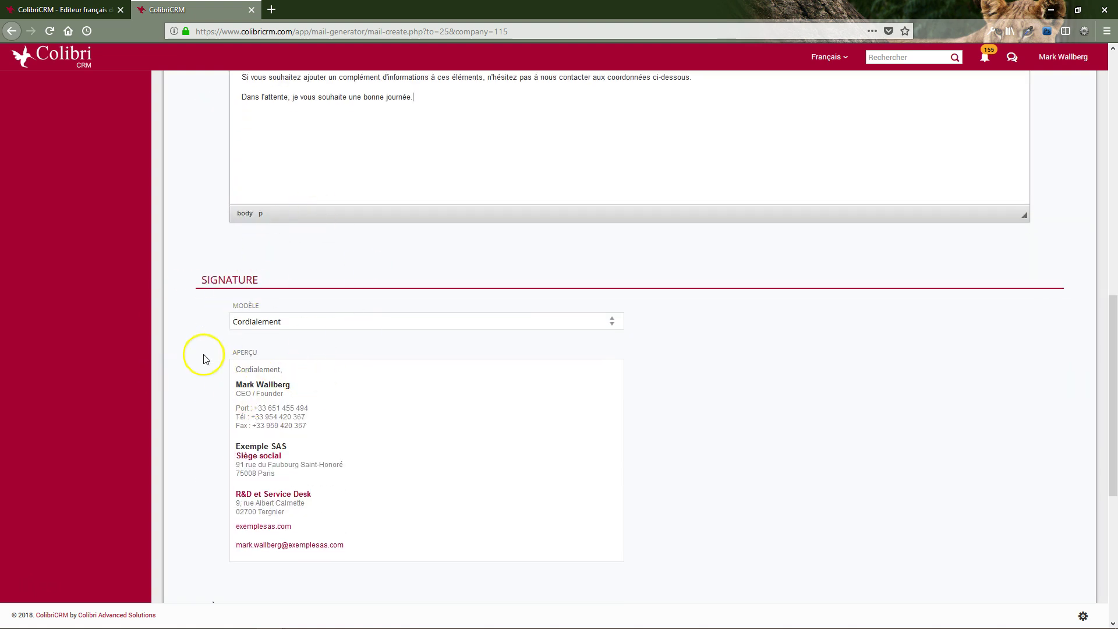
Change the email's signature template to 'Bien à vous' and preview the unsent message
left_click(257, 325)
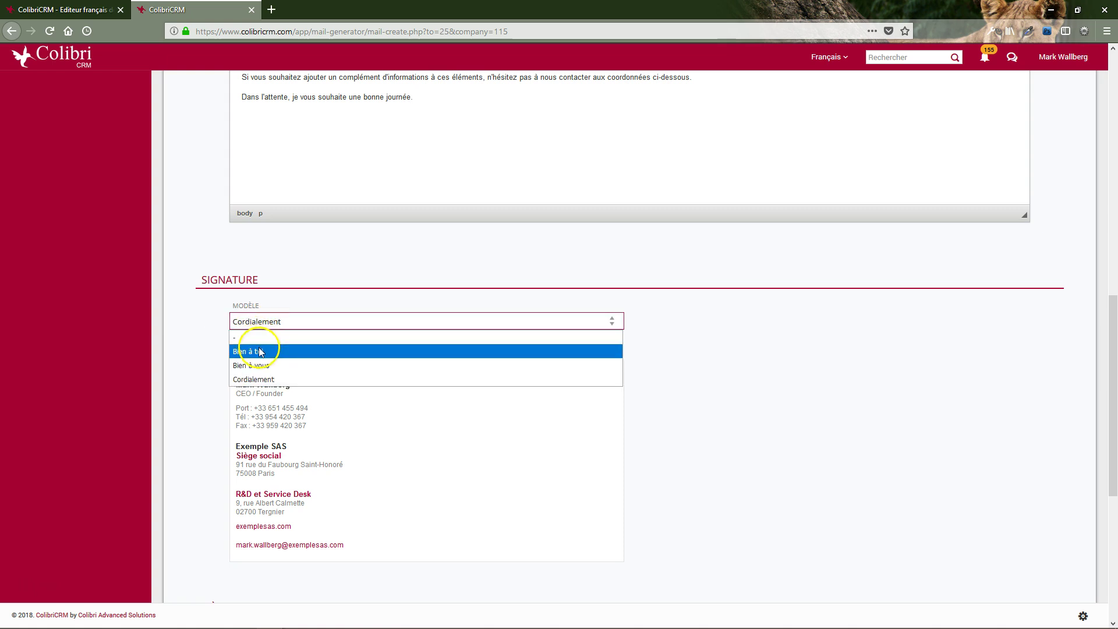
left_click(252, 366)
scroll(204, 436, "down", 5)
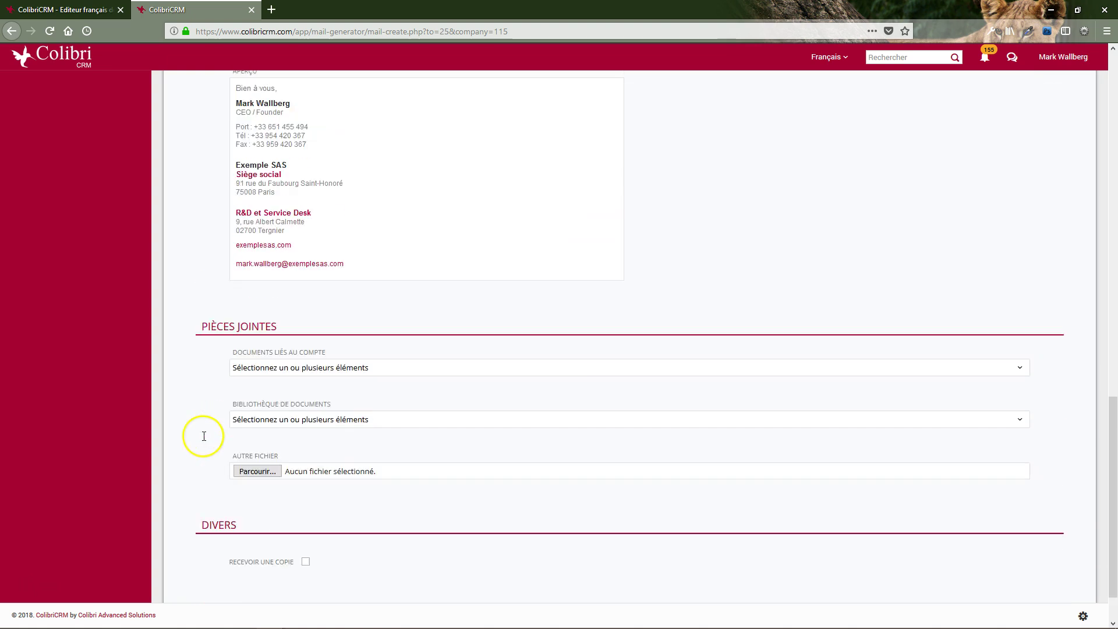
scroll(204, 436, "down", 1)
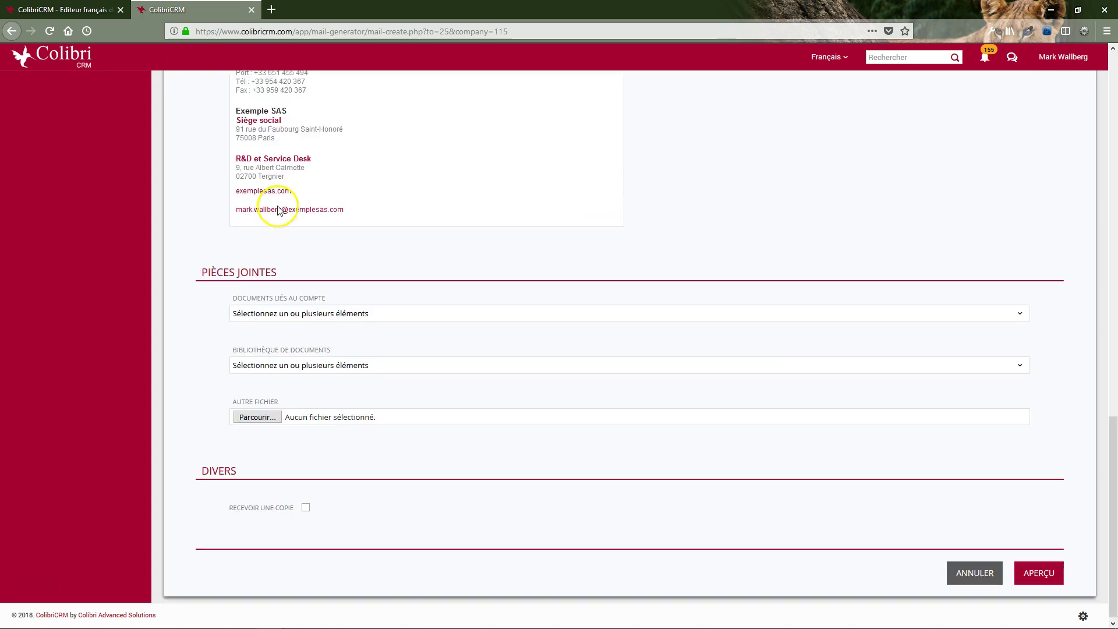
left_click(248, 417)
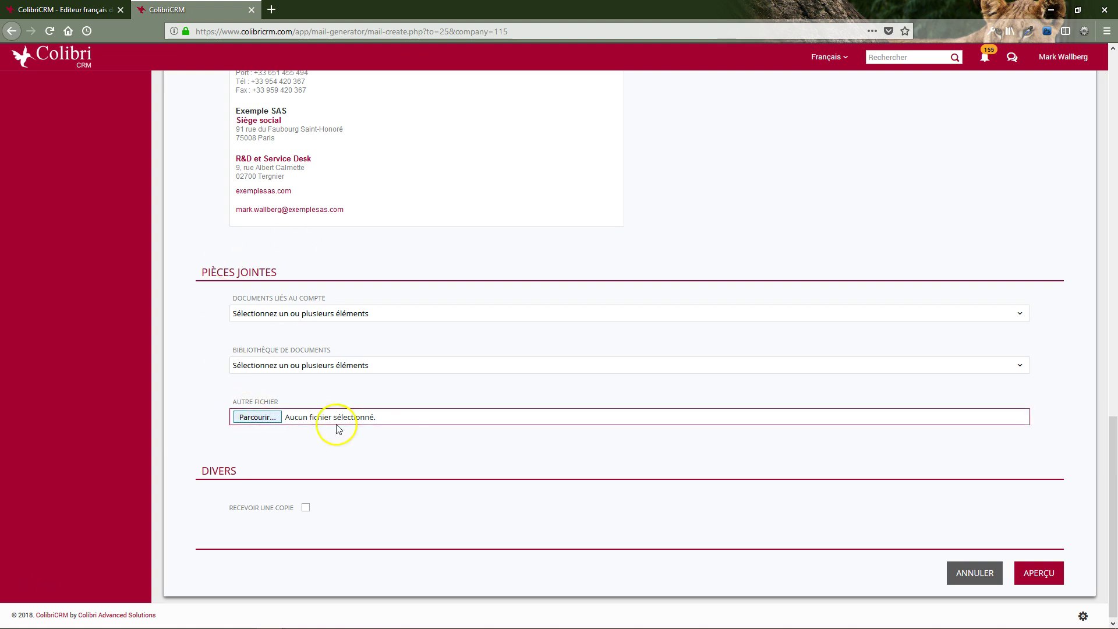
left_click(1036, 575)
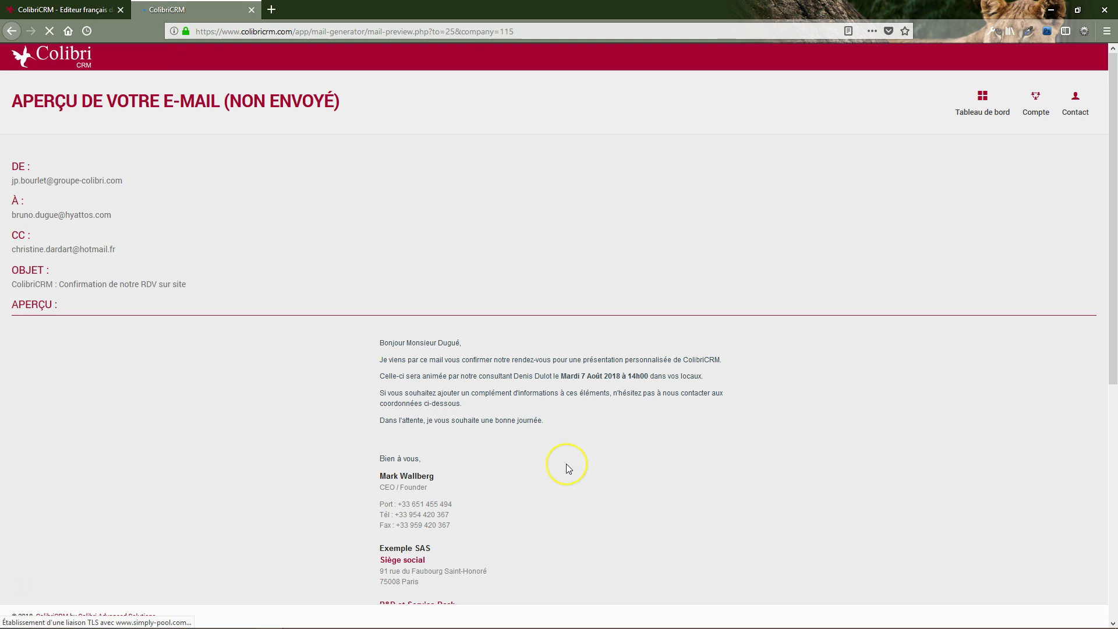
scroll(566, 463, "down", 3)
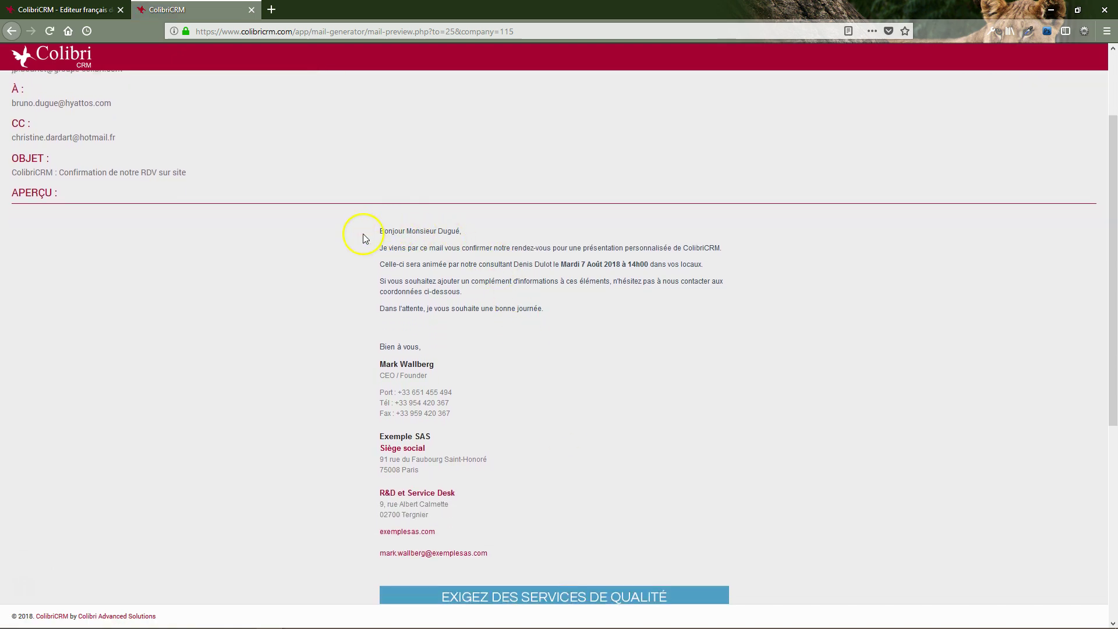
scroll(363, 238, "up", 3)
mouse_move(228, 101)
left_mouse_down()
mouse_move(349, 105)
mouse_move(339, 108)
left_mouse_up()
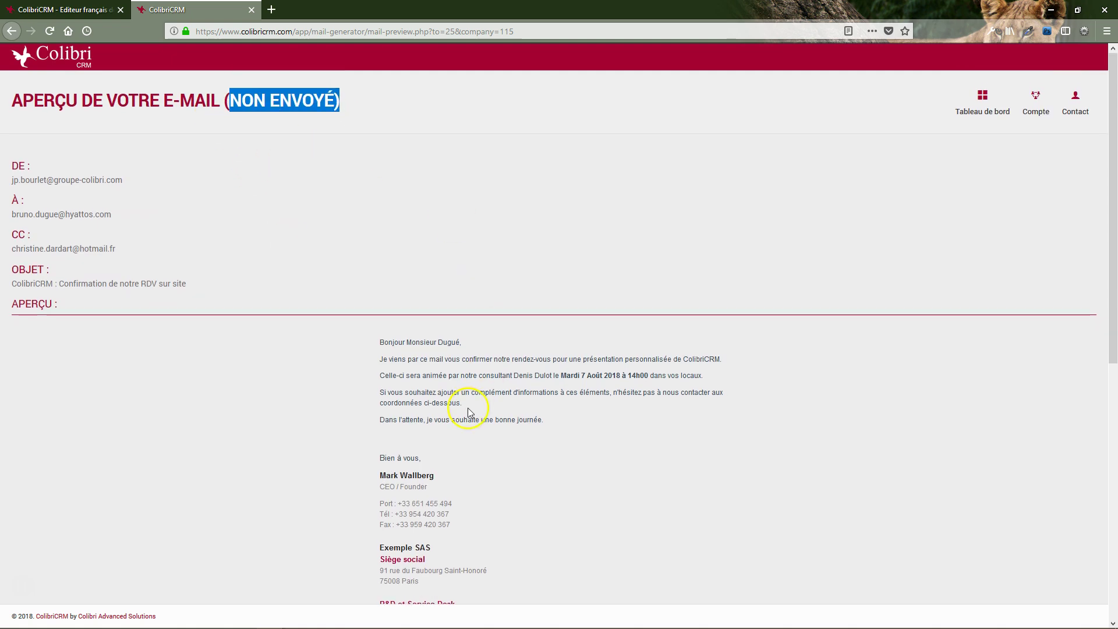
scroll(467, 407, "down", 3)
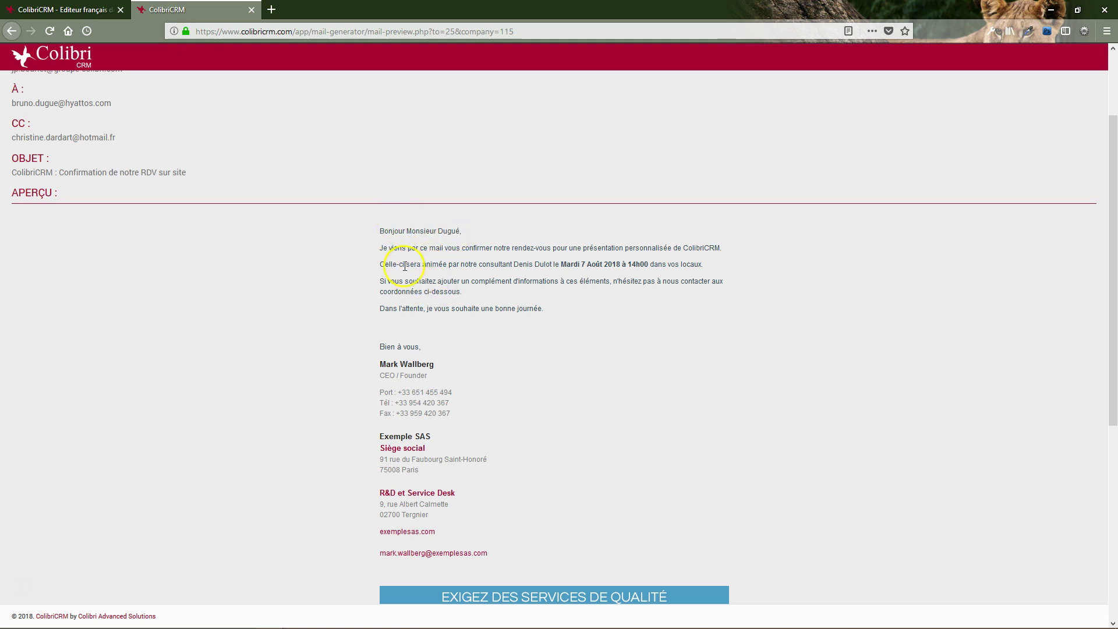
scroll(431, 340, "down", 2)
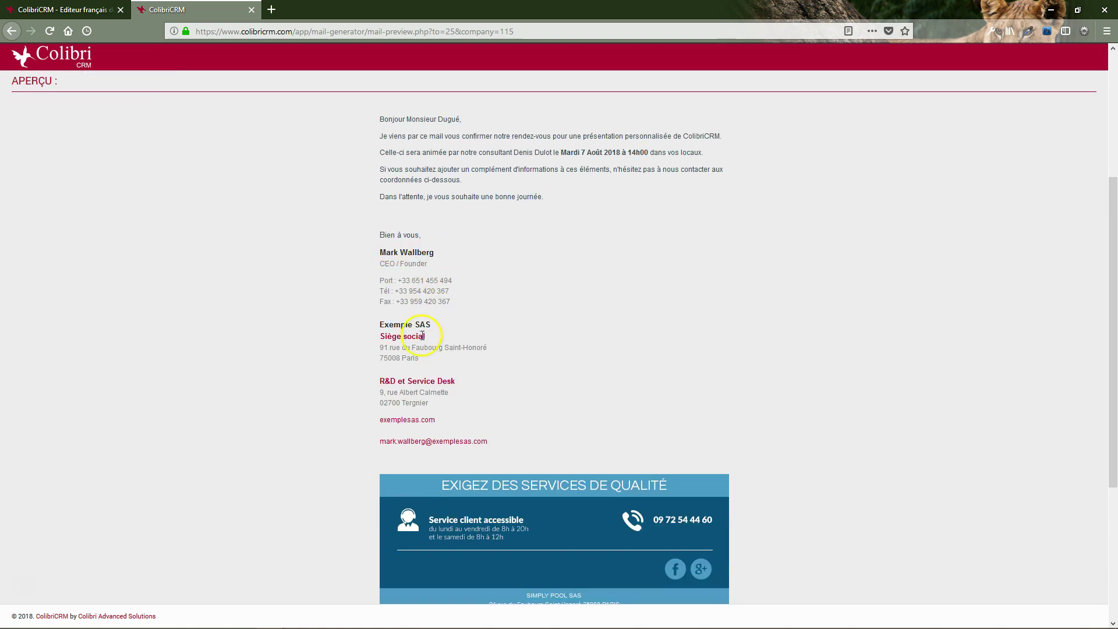
scroll(447, 379, "down", 3)
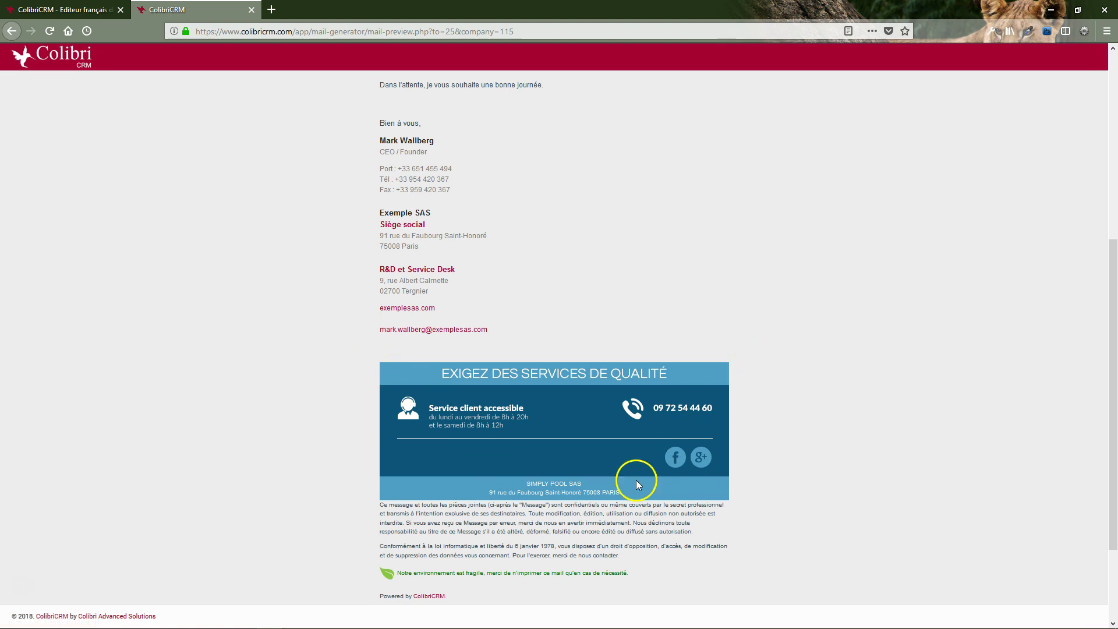
scroll(524, 510, "down", 2)
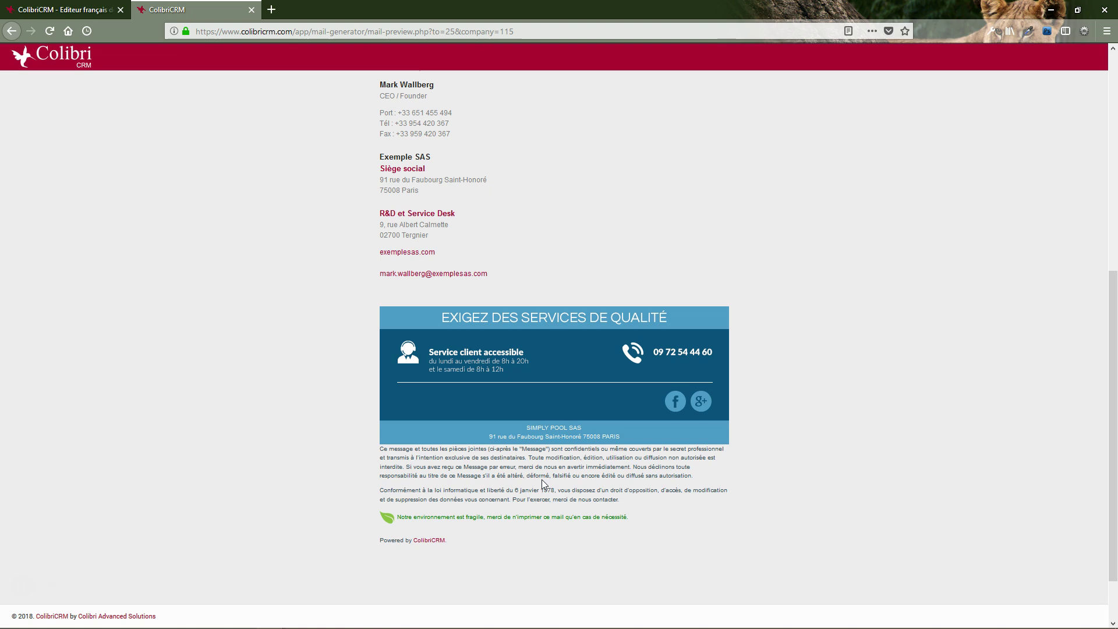
scroll(530, 484, "down", 2)
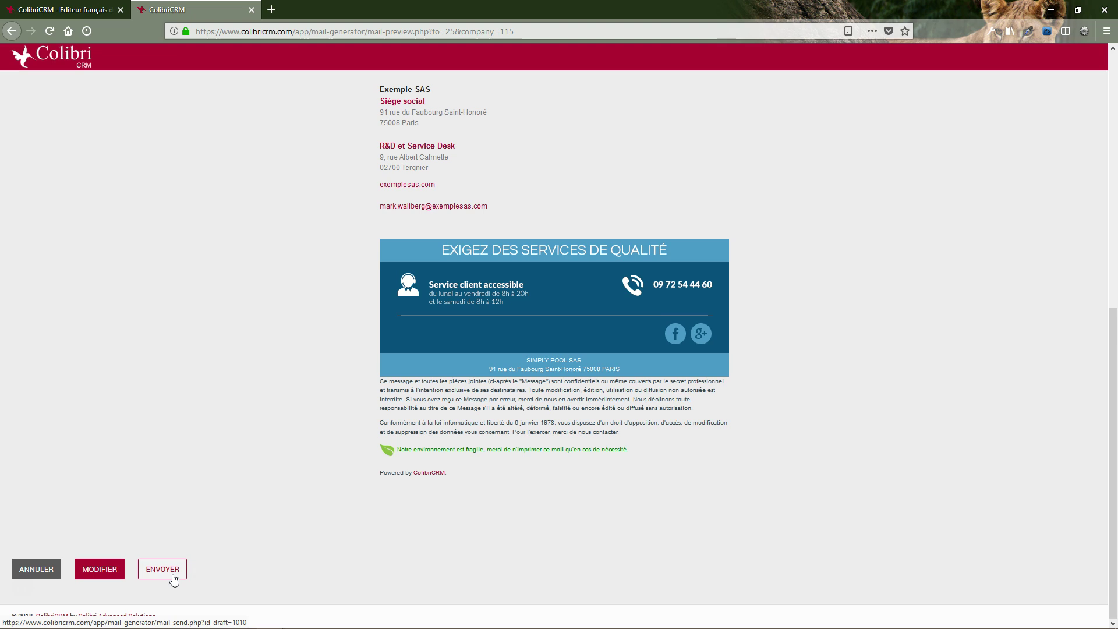
Send the email, filter the HYATTOS GROUP SAS events by 'e-', then return to the account
left_click(169, 576)
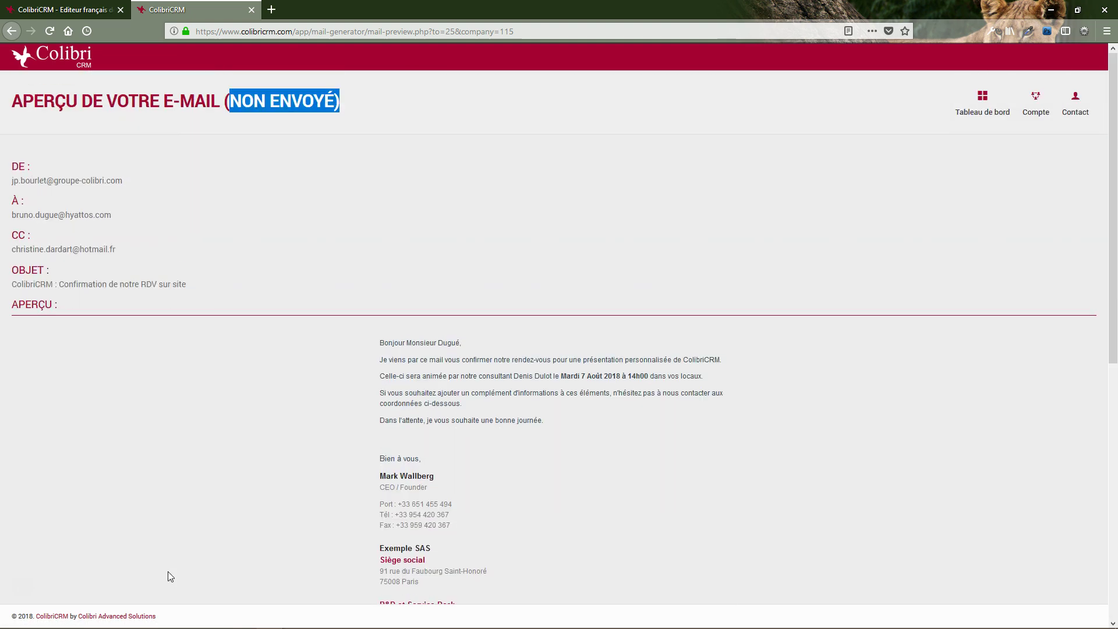
left_click(1034, 105)
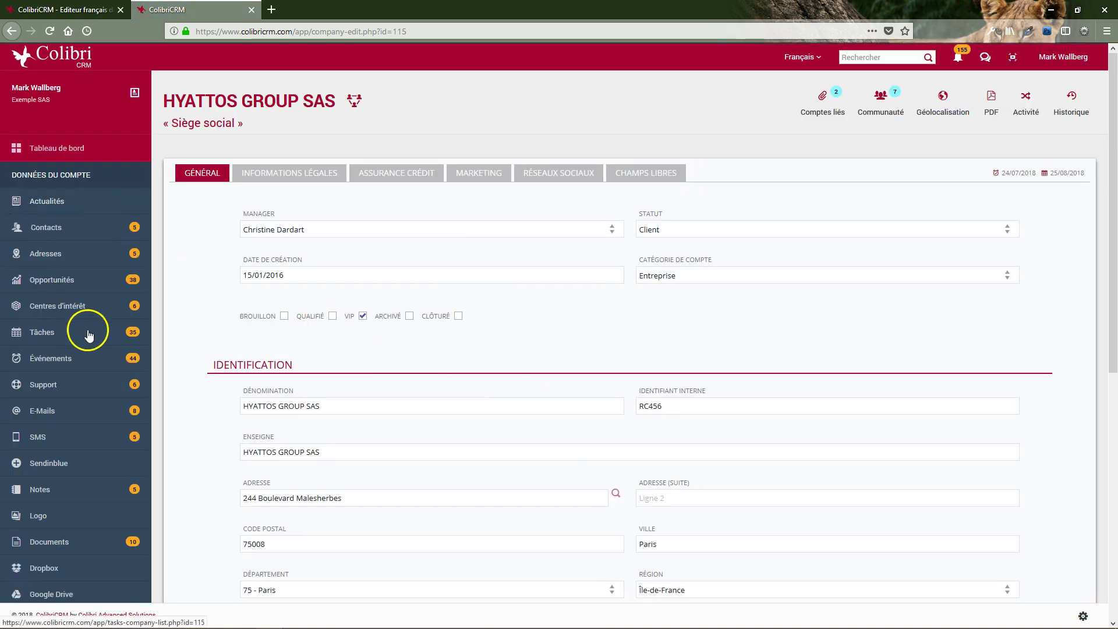
left_click(80, 370)
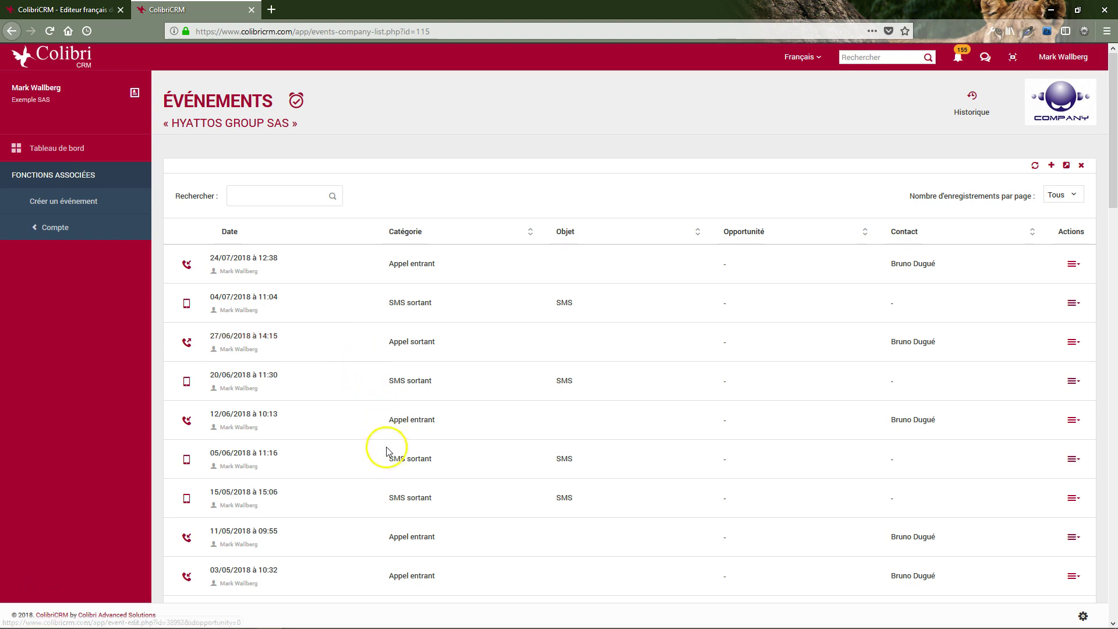
left_click(277, 198)
type("e-m")
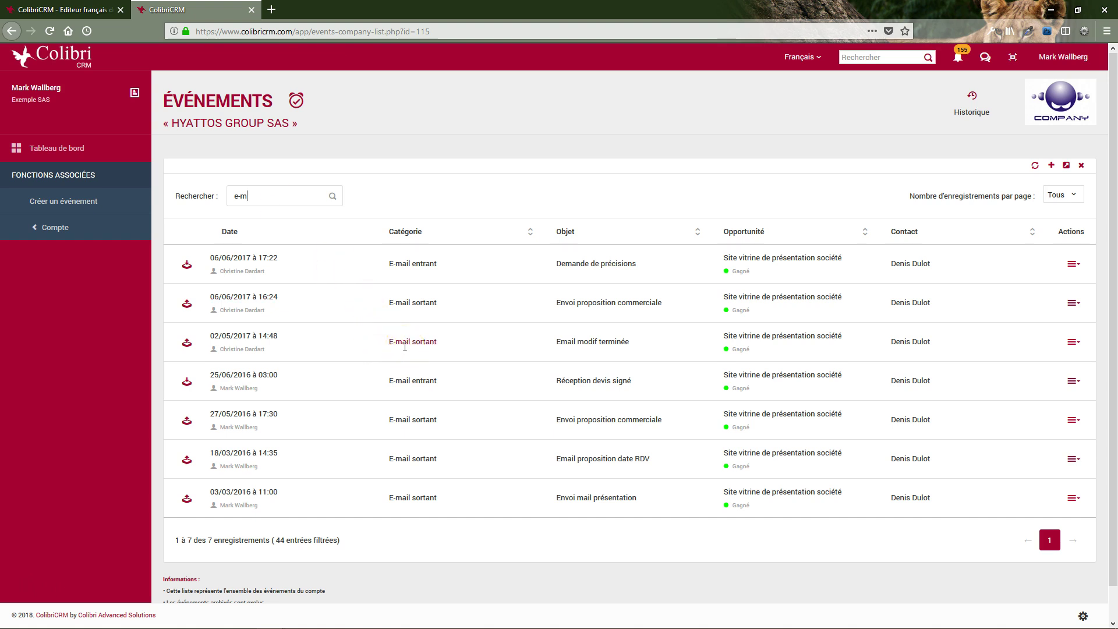
left_click(69, 231)
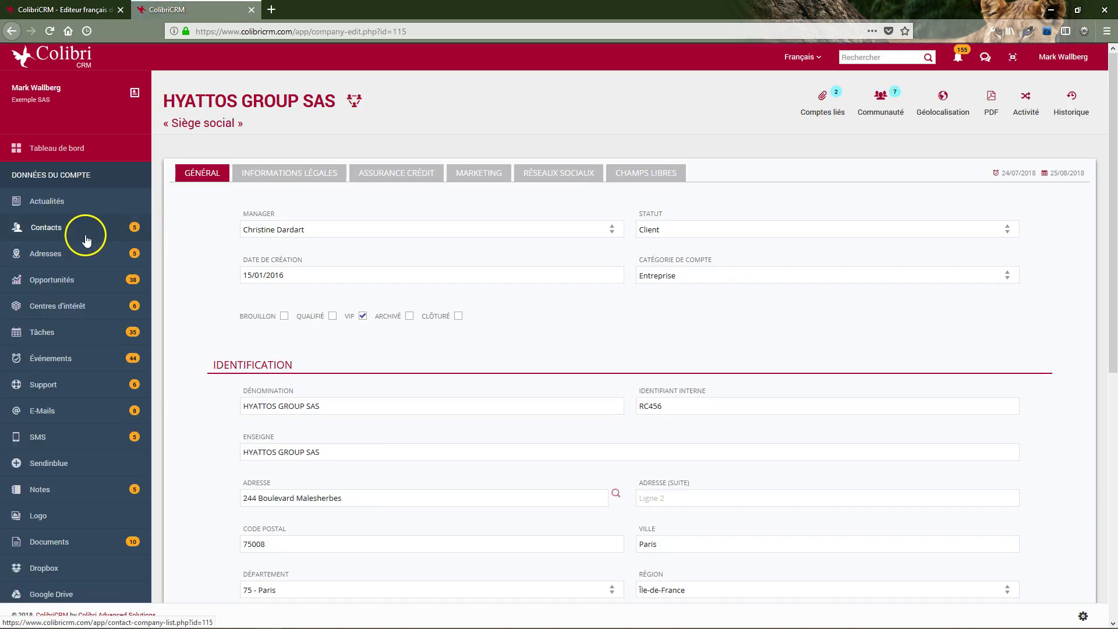
Read the top 12/07/2016 message in the account's e-mail history, close it, then go to the dashboard
left_click(61, 412)
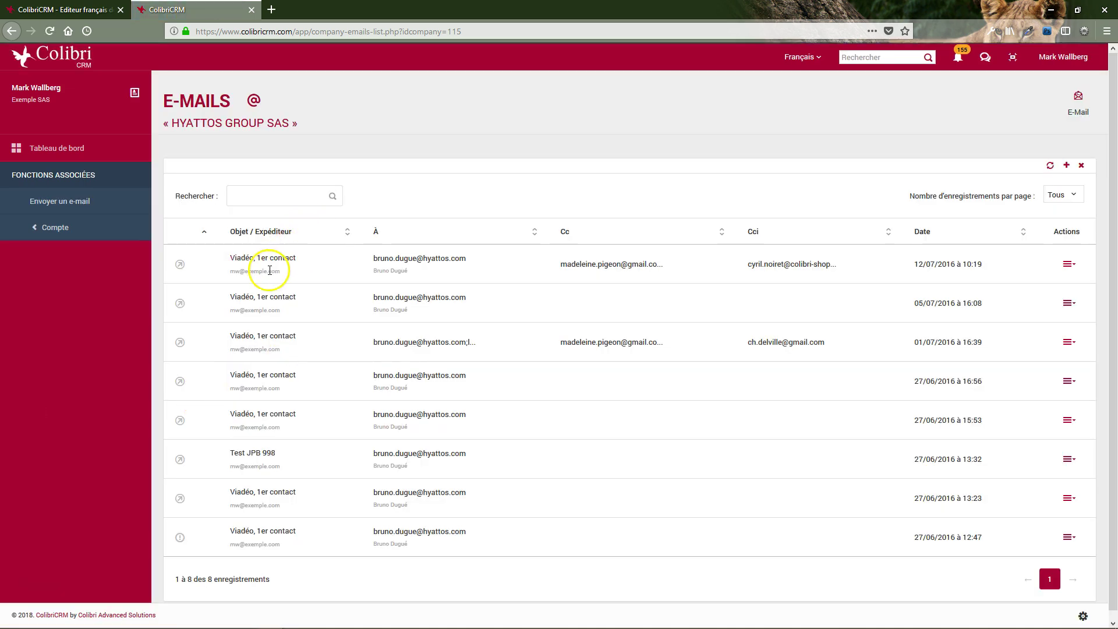
left_click(260, 266)
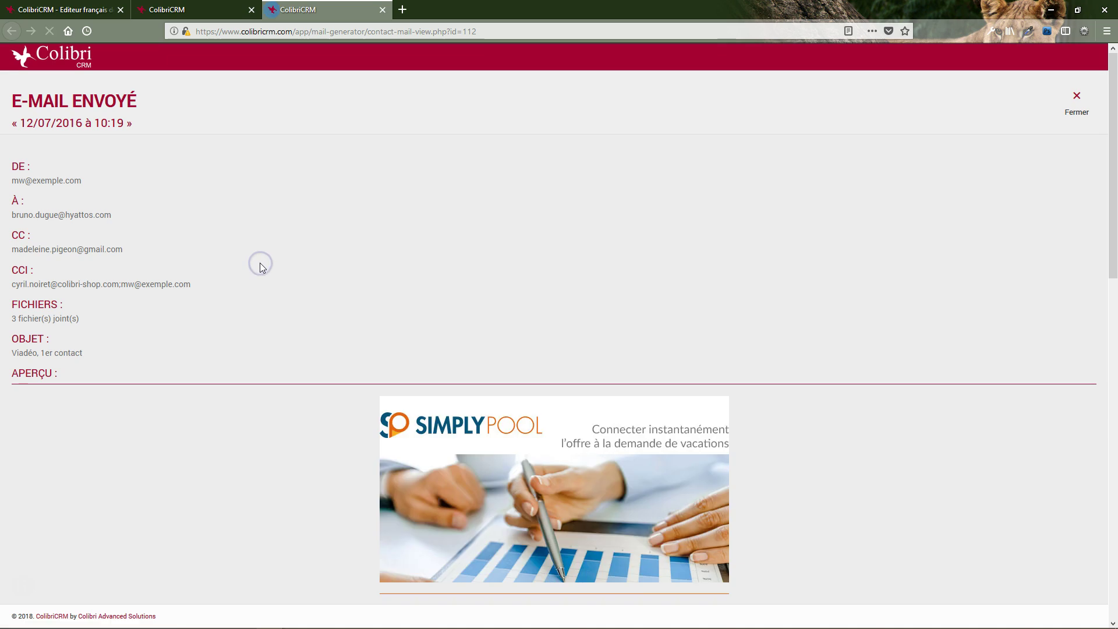
scroll(254, 291, "down", 2)
scroll(267, 351, "down", 8)
scroll(267, 352, "up", 3)
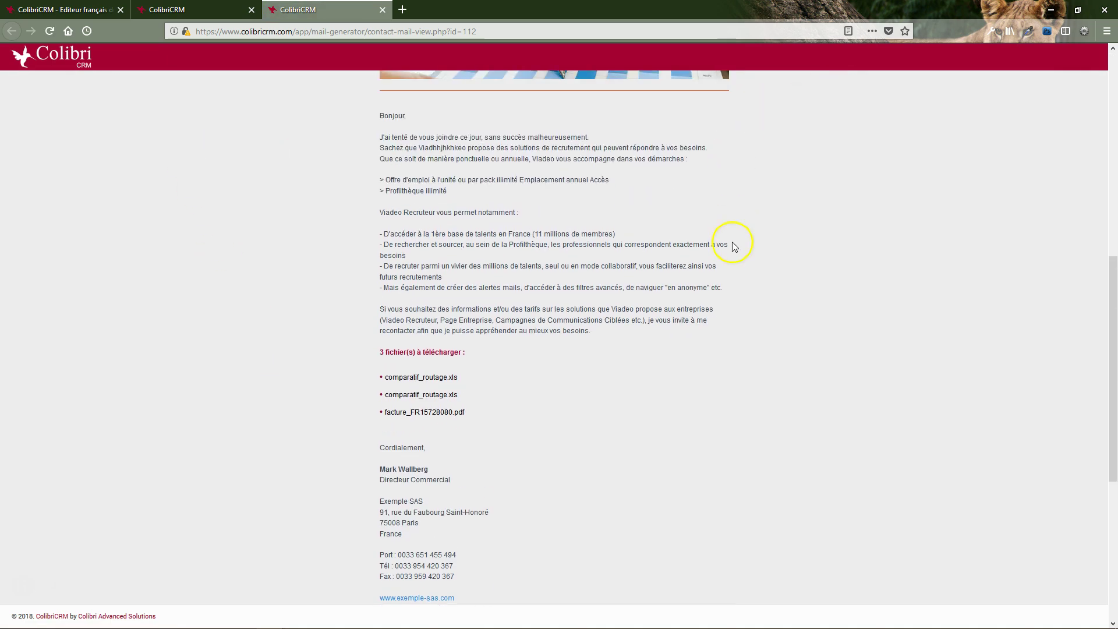
scroll(716, 238, "up", 8)
left_click(1077, 96)
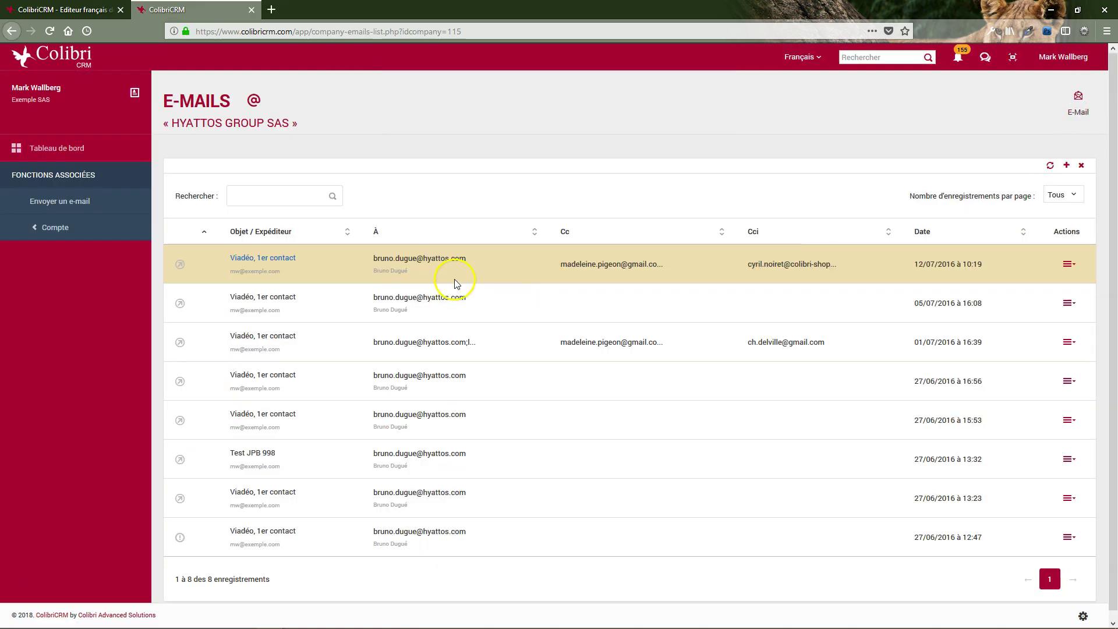
left_click(101, 320)
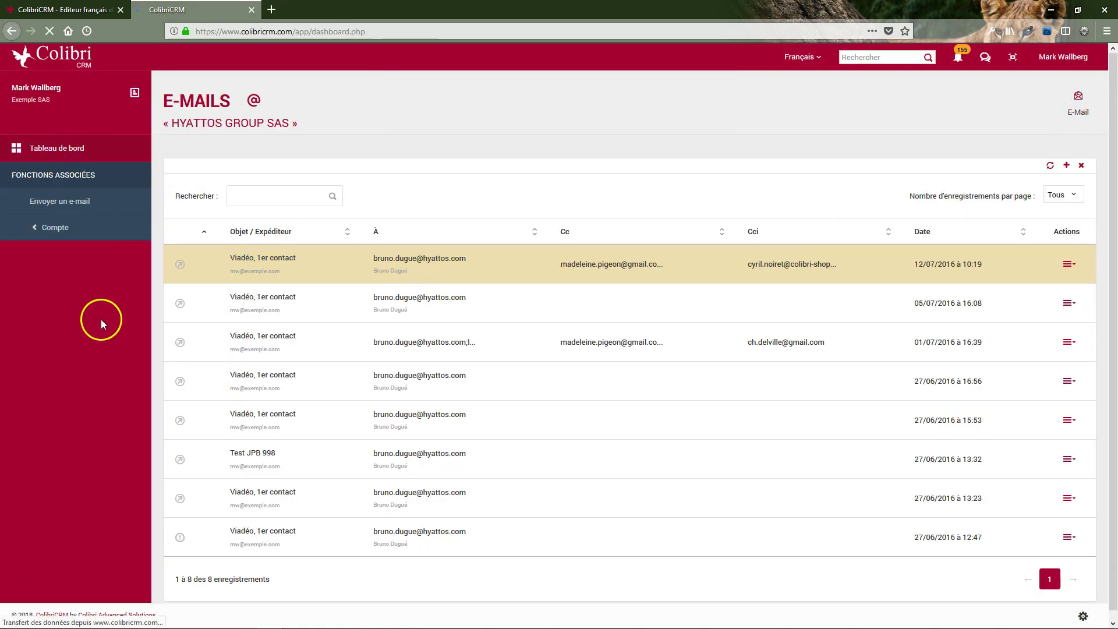